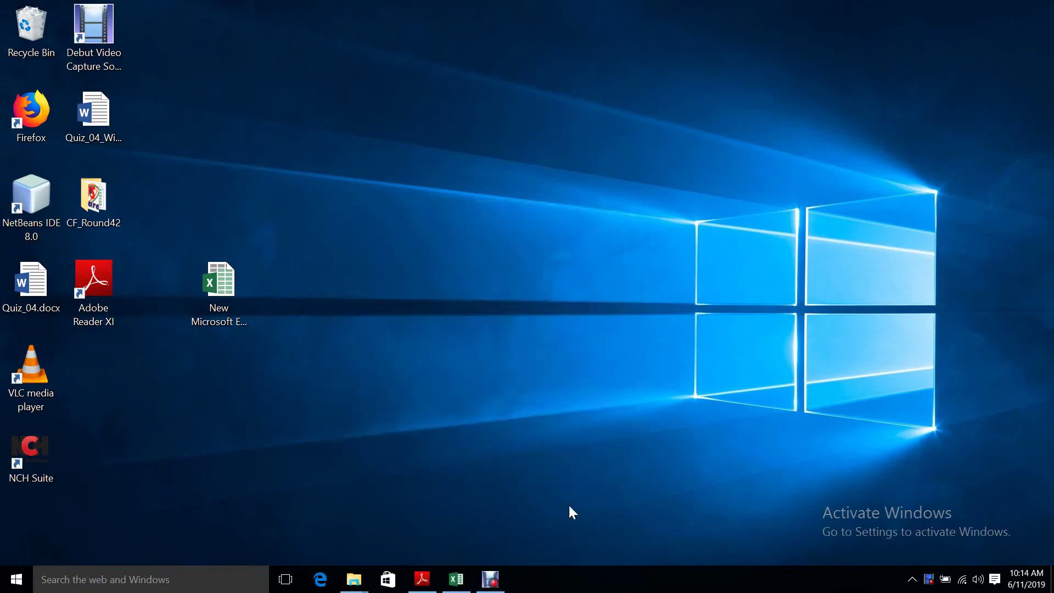
Restore the IF_Functions.xlsx workbook window in Excel from the taskbar
click(456, 579)
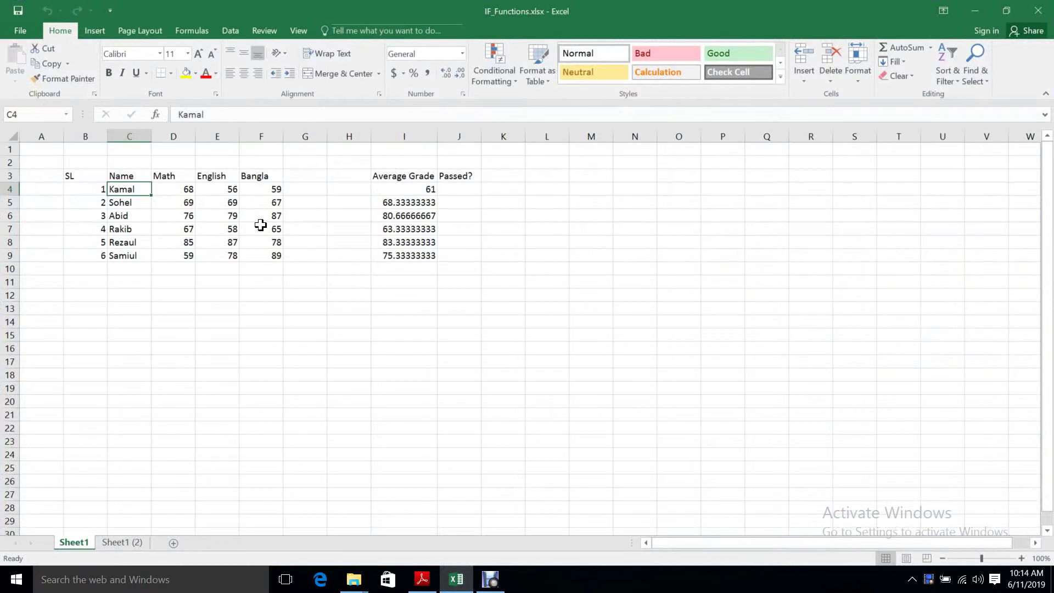
key(Down)
key(Down)
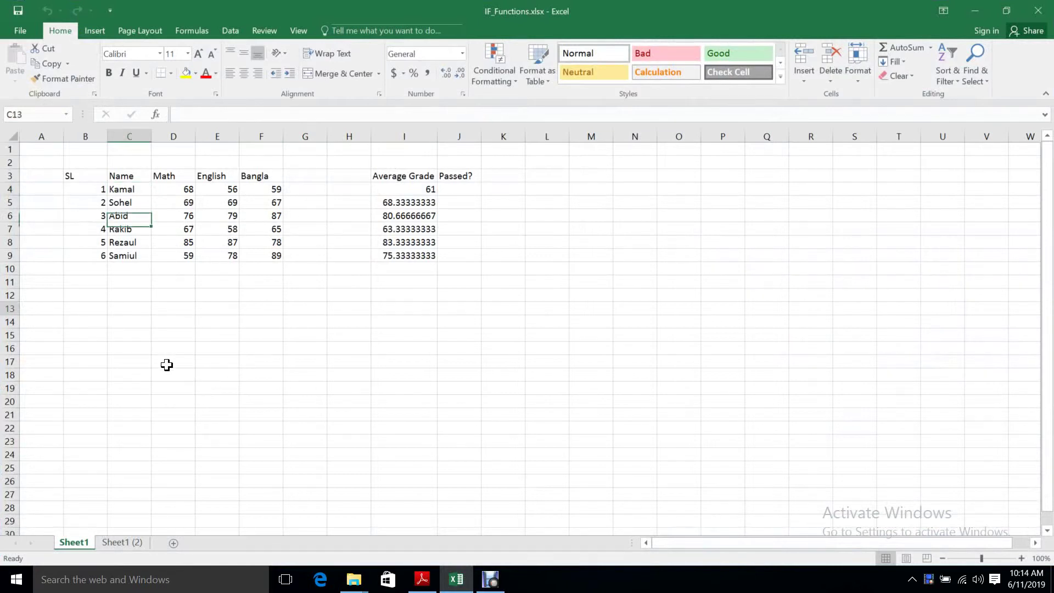
key(Down)
key(Down)
key(Down)
key(shift+Right)
key(shift+Right)
key(shift+Right)
key(shift+Right)
key(shift+Right)
key(shift+Right)
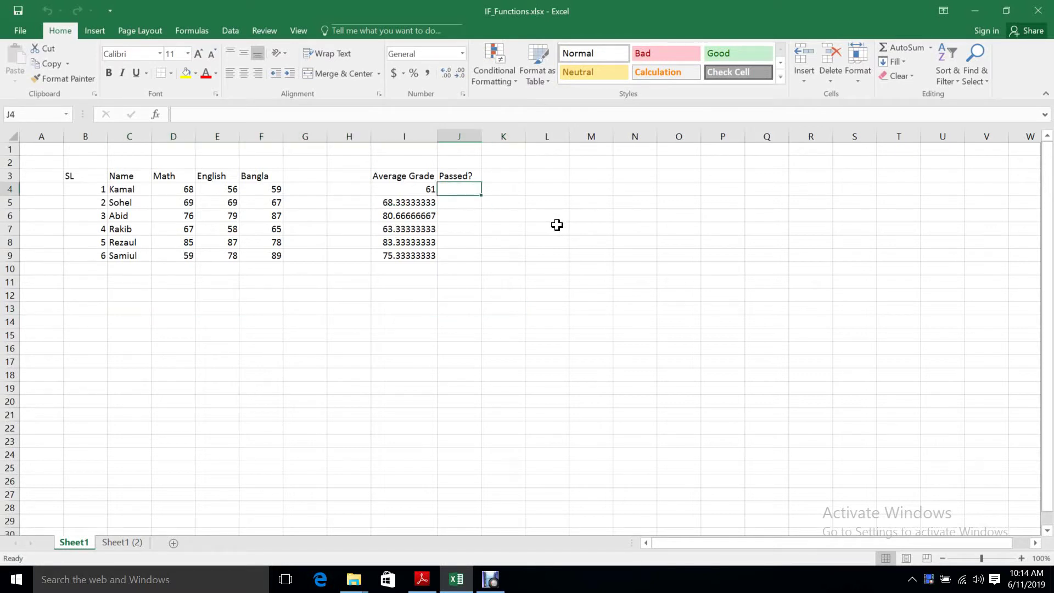
key(Right)
key(Right)
key(Down)
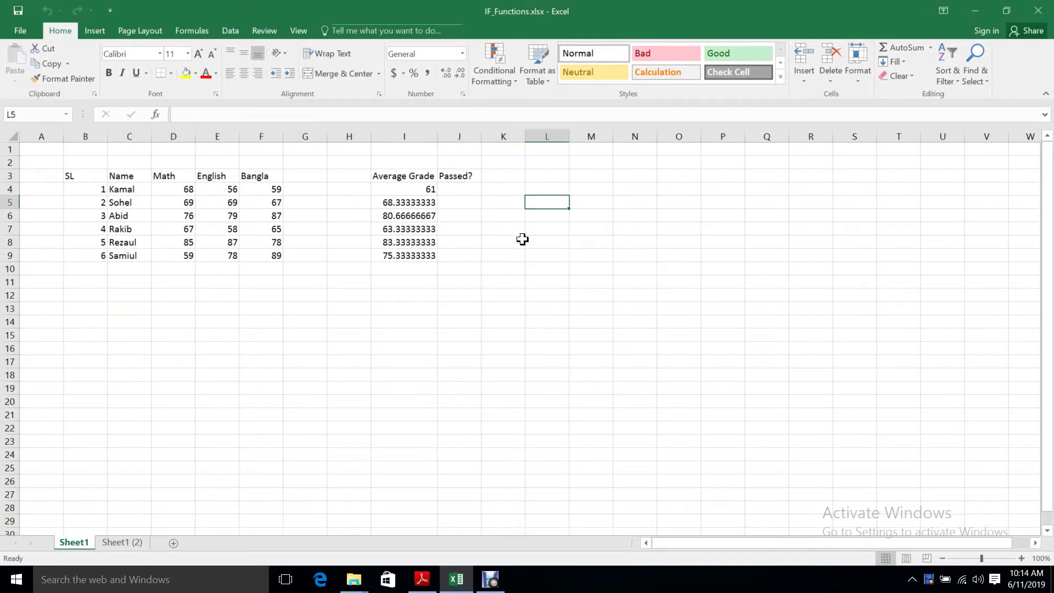
key(Left)
key(Left)
key(Up)
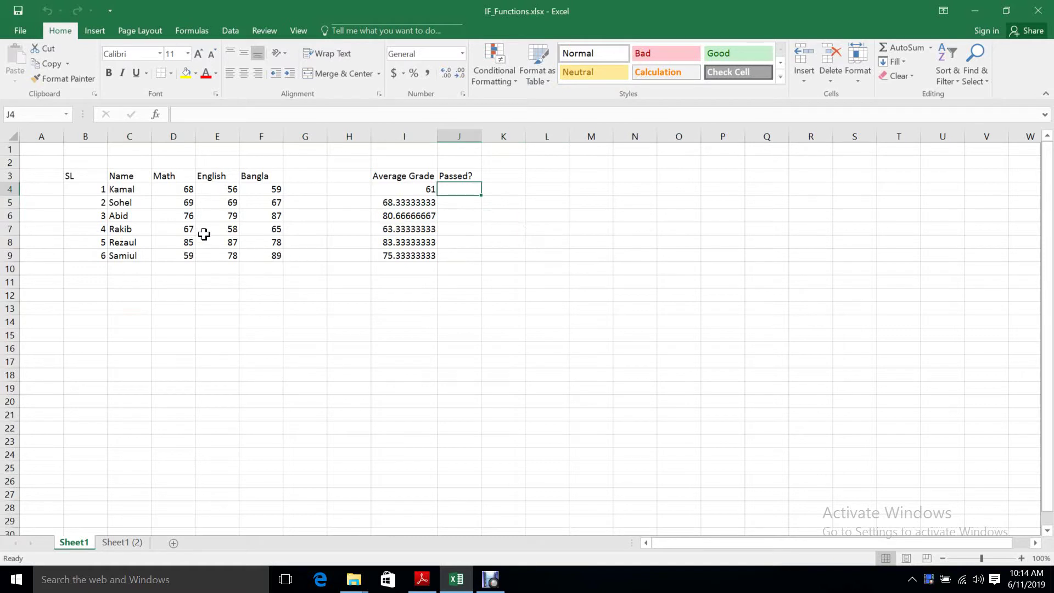
drag(181, 189, 306, 256)
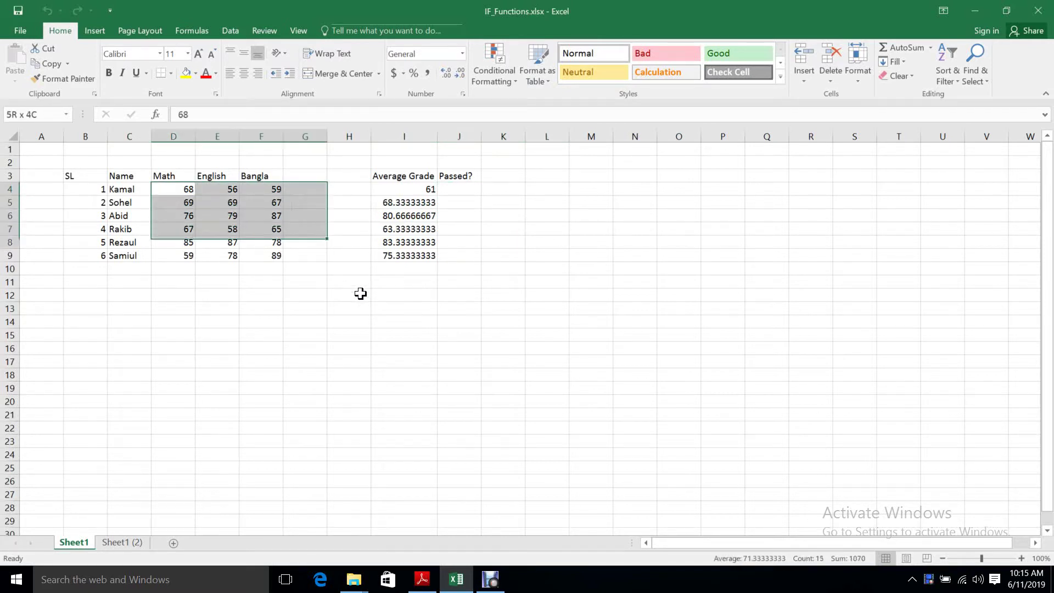
key(Right)
key(Right)
key(Right)
key(shift+Down)
key(shift+Down)
key(shift+Down)
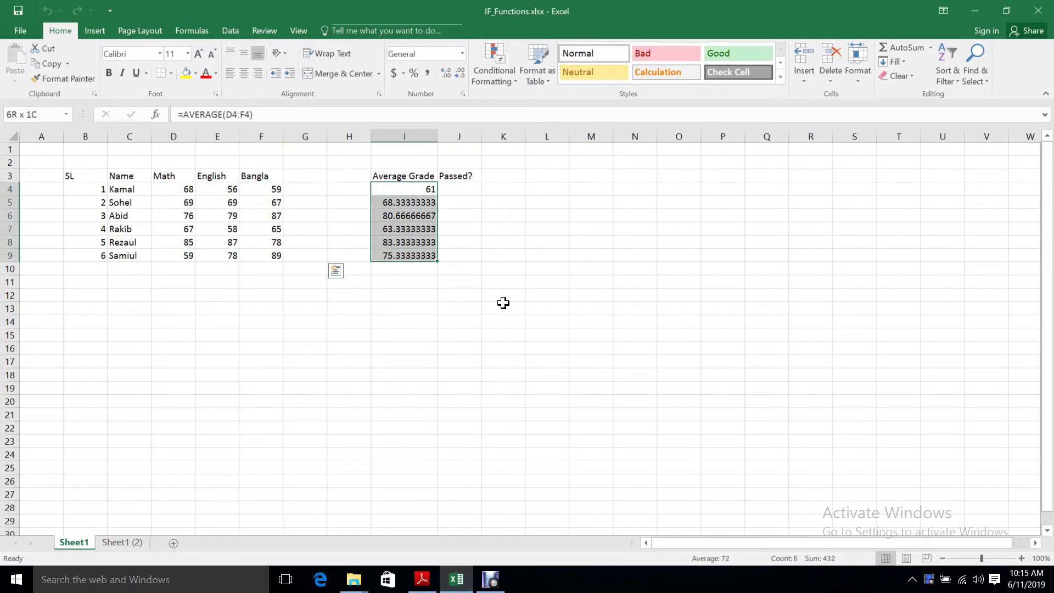
key(Right)
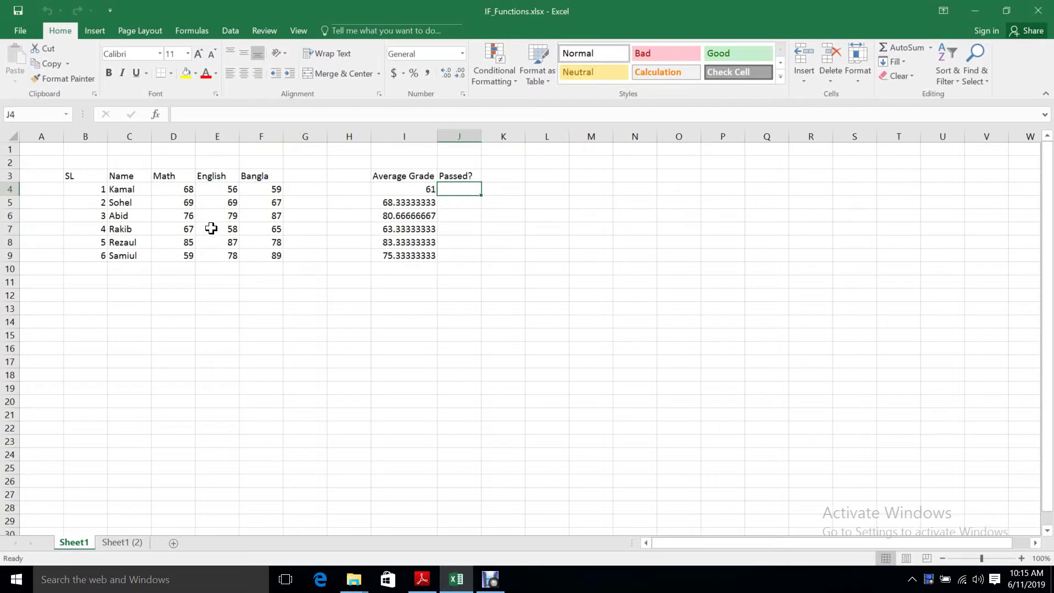
drag(175, 189, 269, 269)
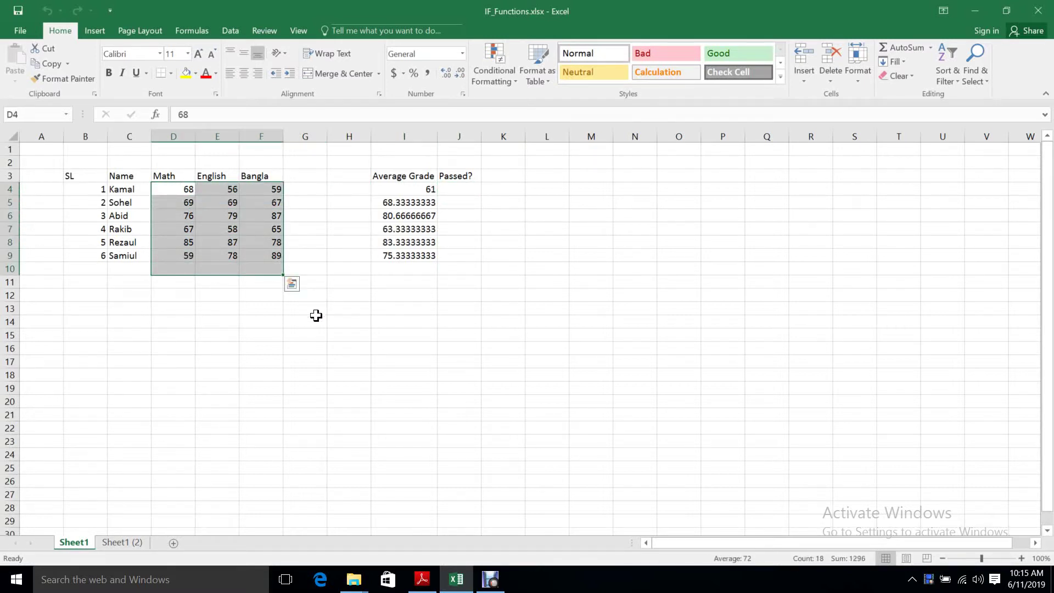
click(503, 203)
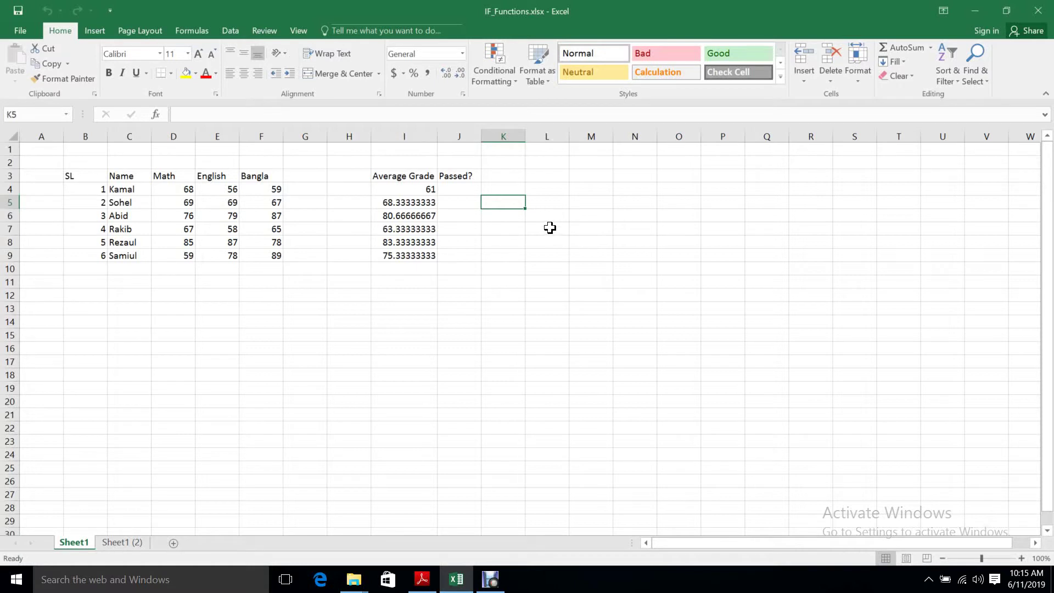
key(Left)
key(Up)
key(Left)
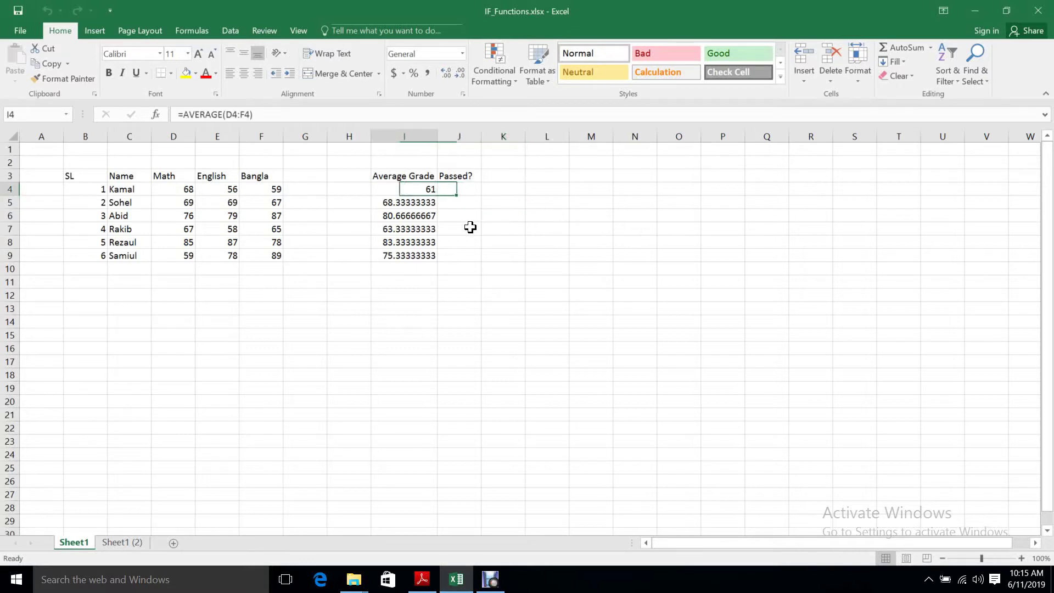
key(shift+Down)
key(shift+Down)
key(shift+Down)
key(shift+Down)
key(shift+Down)
key(ctrl+d)
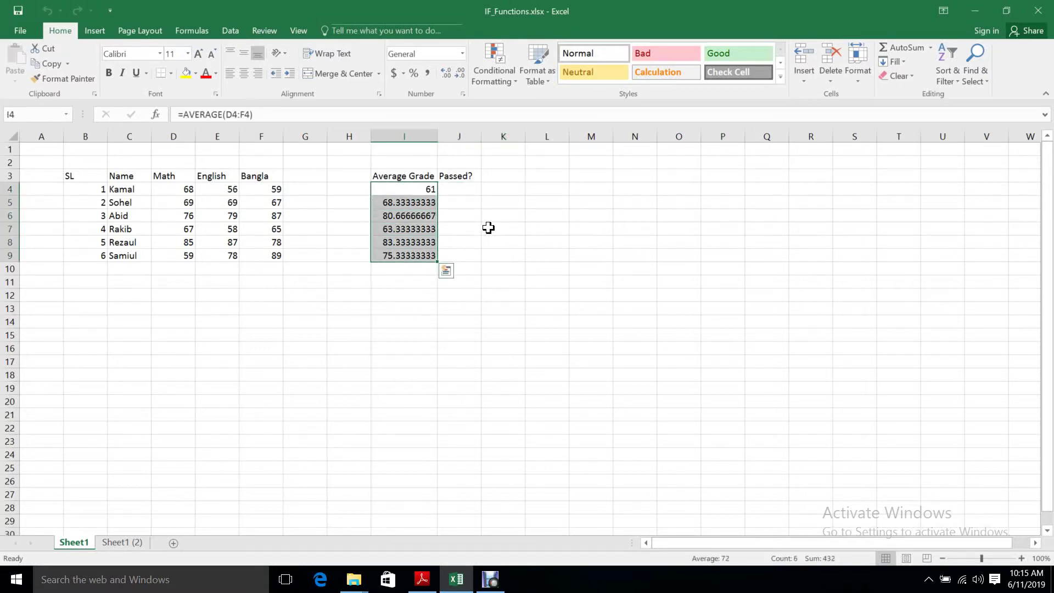
key(Up)
key(Down)
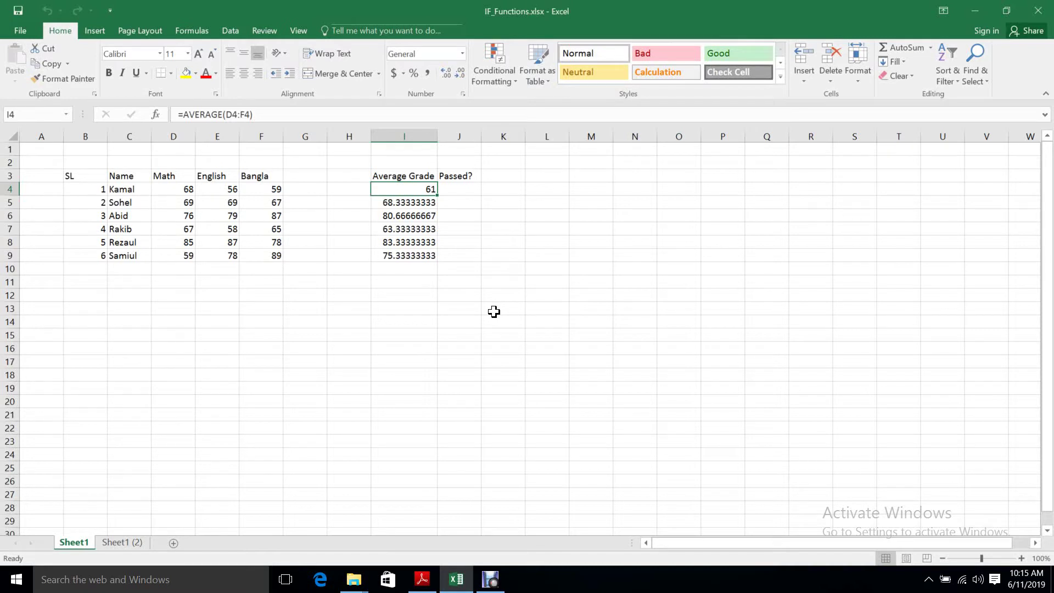
key(Right)
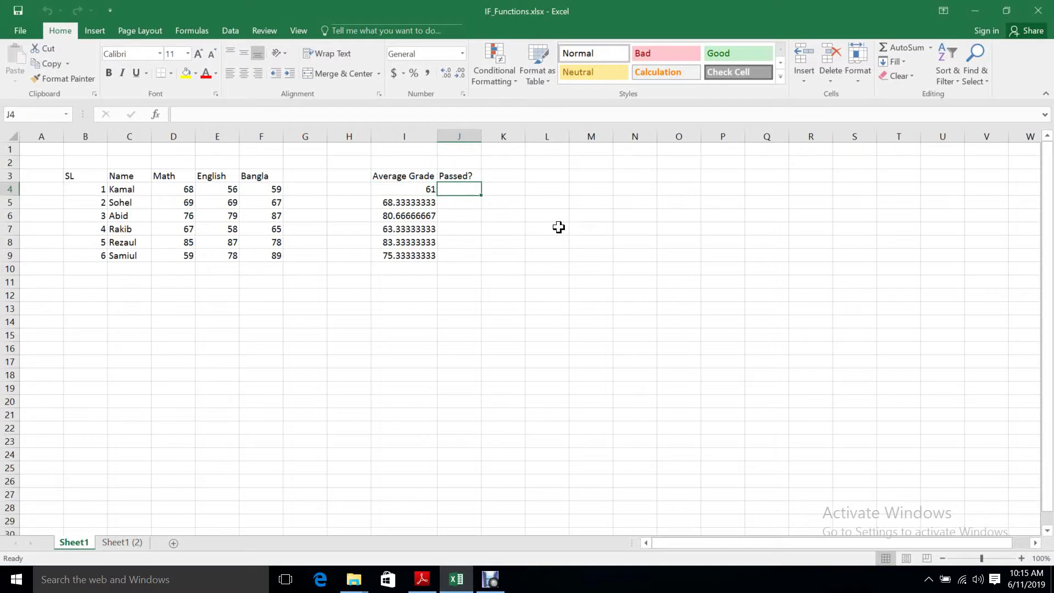
key(BackSpace)
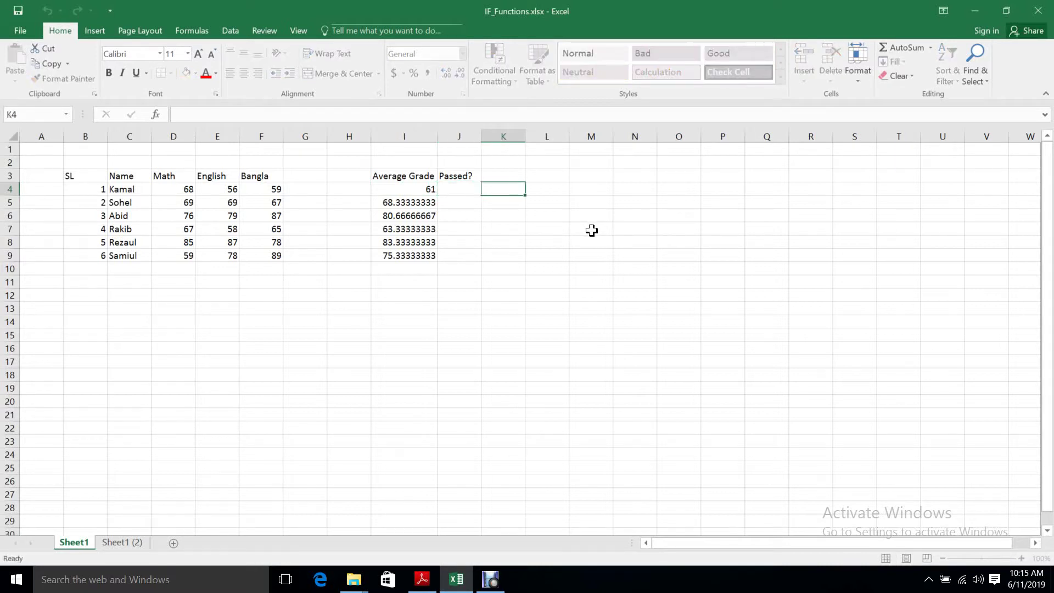
Start an entry in J4, reach Insert Function on the Formulas tab, then cancel it
key(Escape)
text(=)
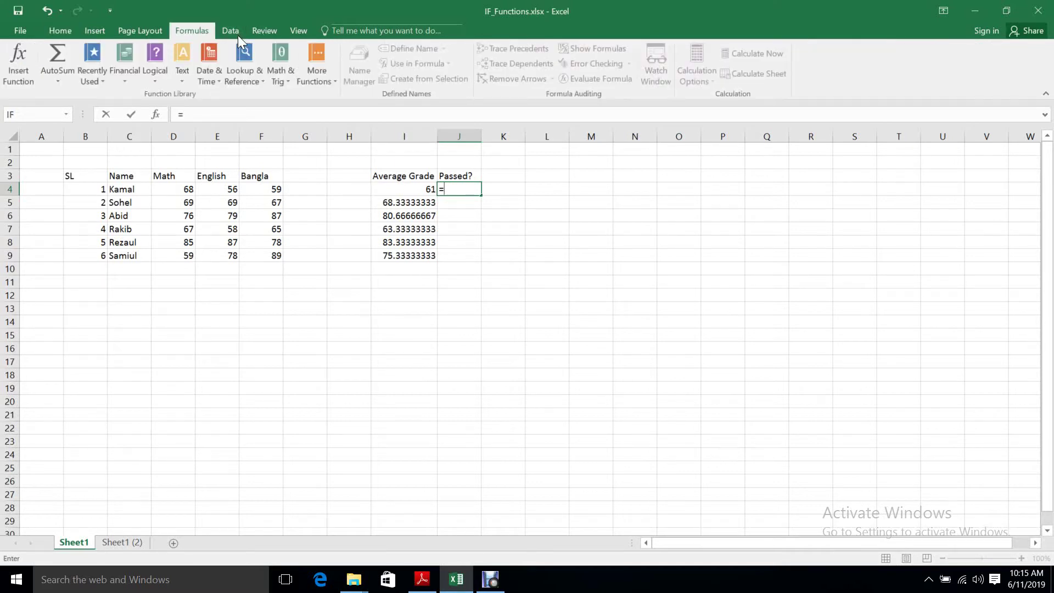
click(59, 31)
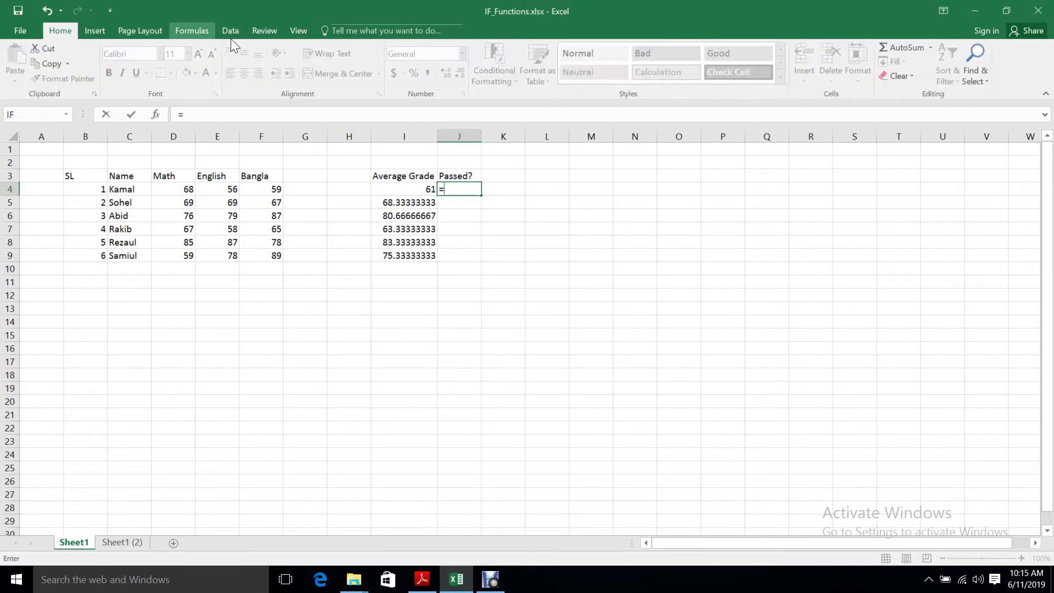
click(192, 32)
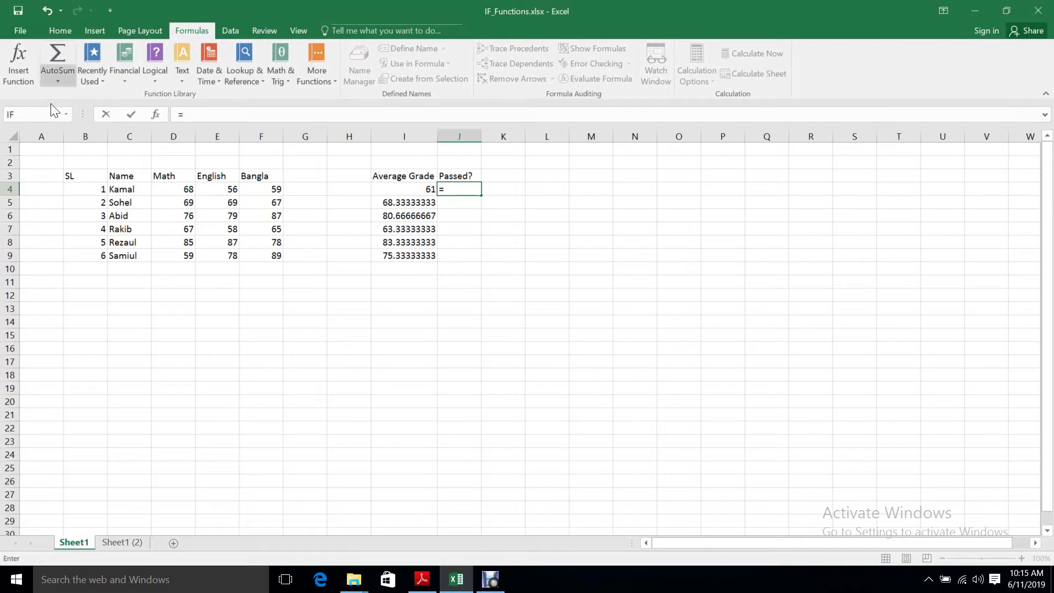
click(29, 78)
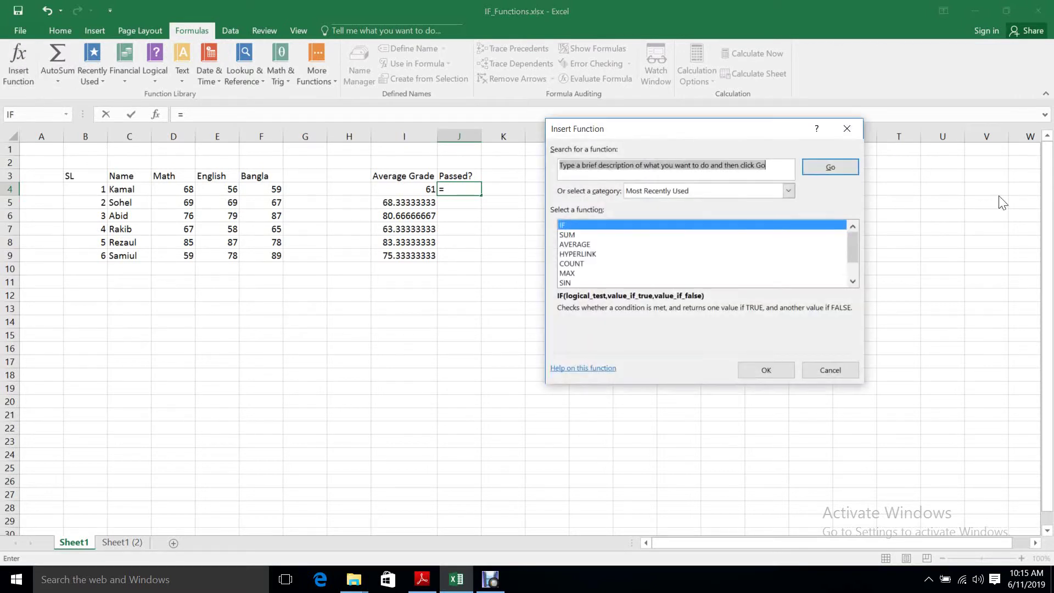
key(Escape)
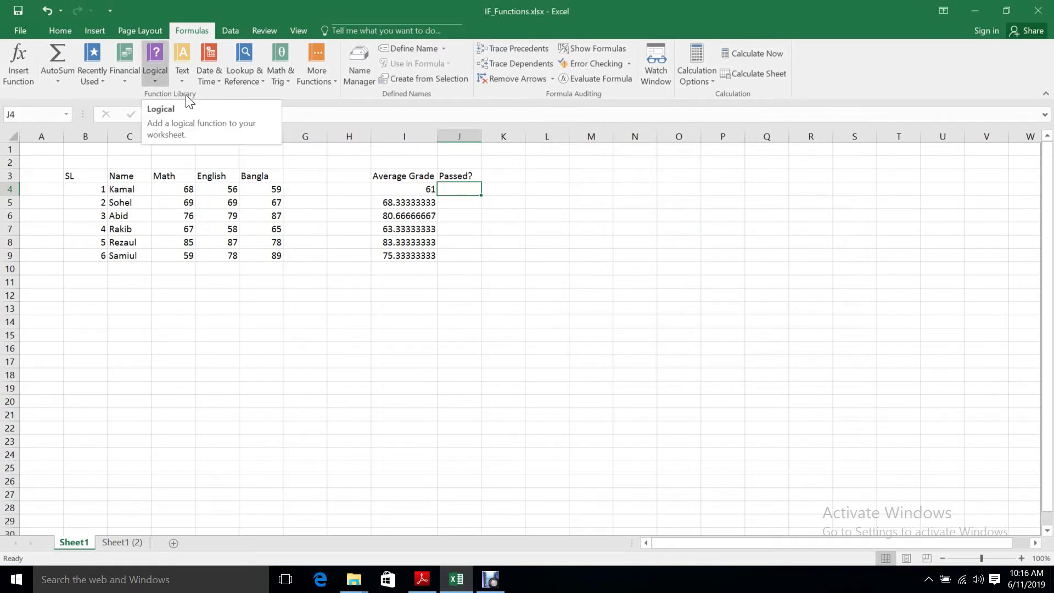
Insert an IF into J4 with an invalid >70 test, then cancel it and leave J4
click(154, 74)
mouse_move(181, 124)
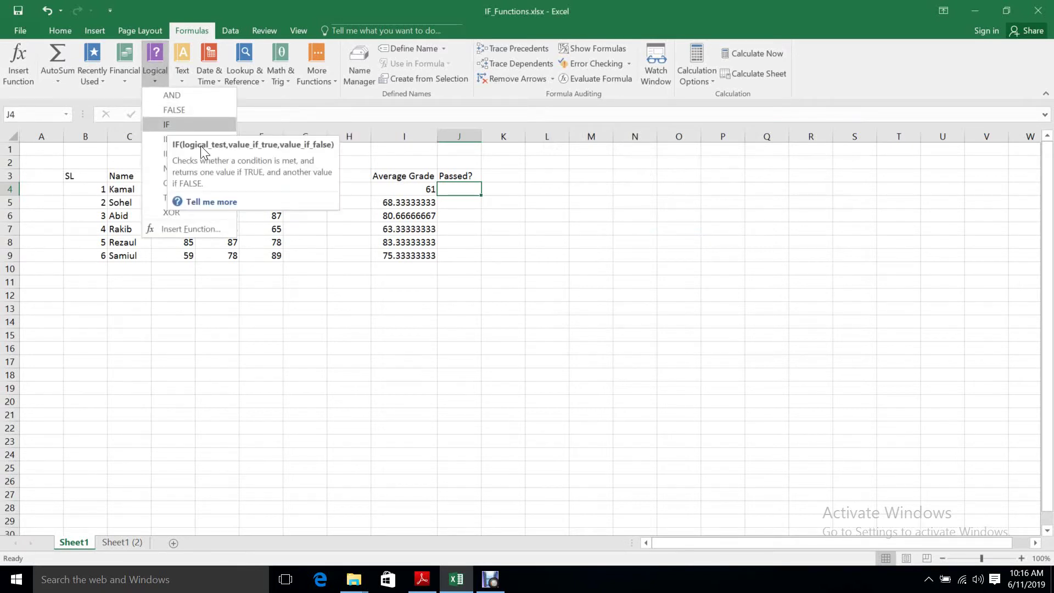
click(176, 125)
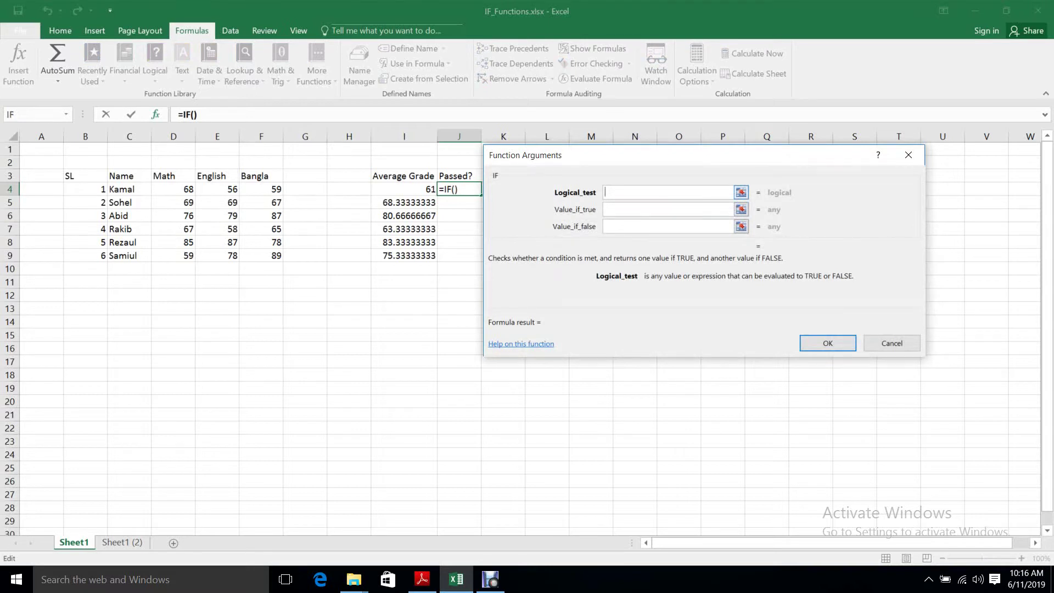
text(>)
text(70)
click(667, 209)
click(667, 209)
key(shift+Tab)
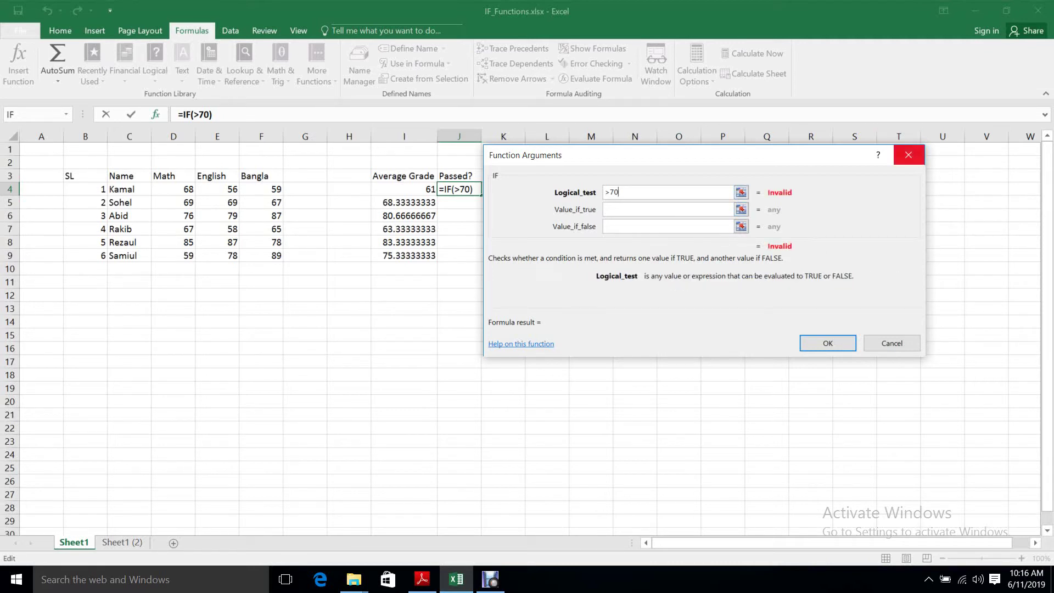
click(908, 155)
key(Right)
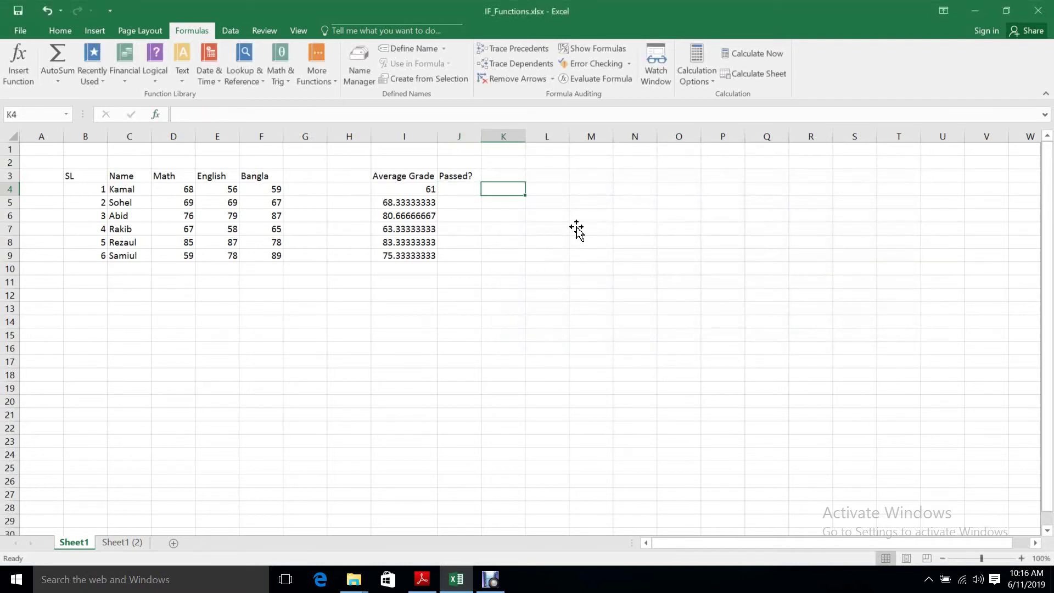
Return to J4 and insert an IF function with >70 as its logical test
key(Left)
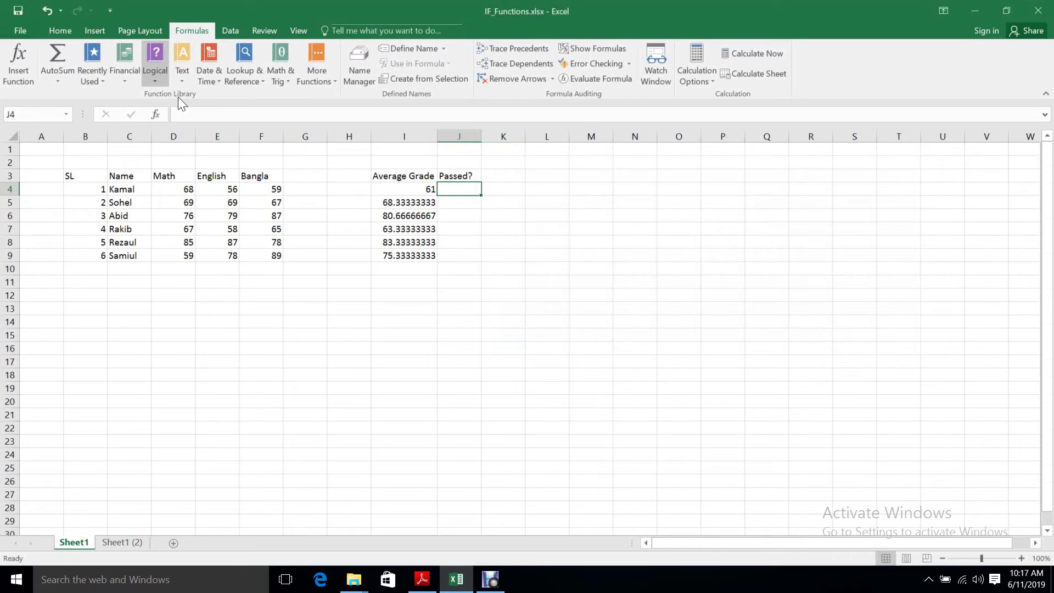
click(155, 69)
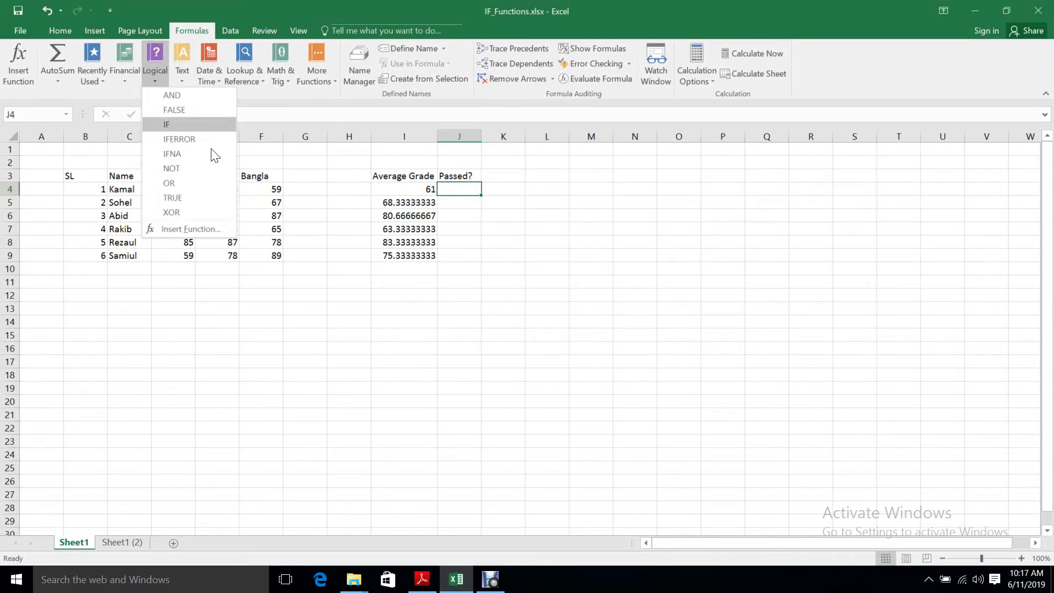
click(213, 125)
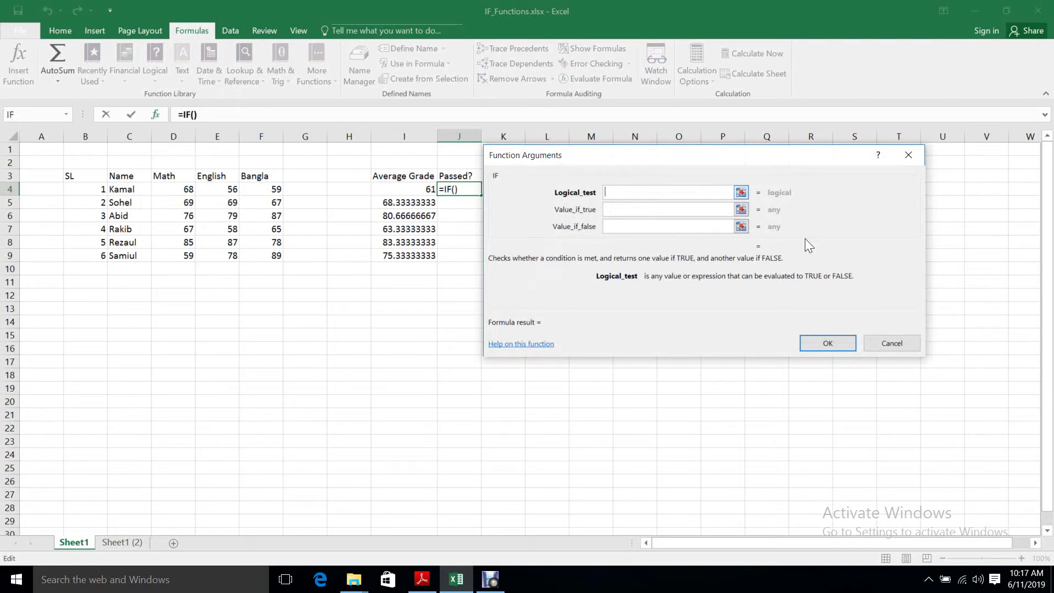
text(>)
text(70)
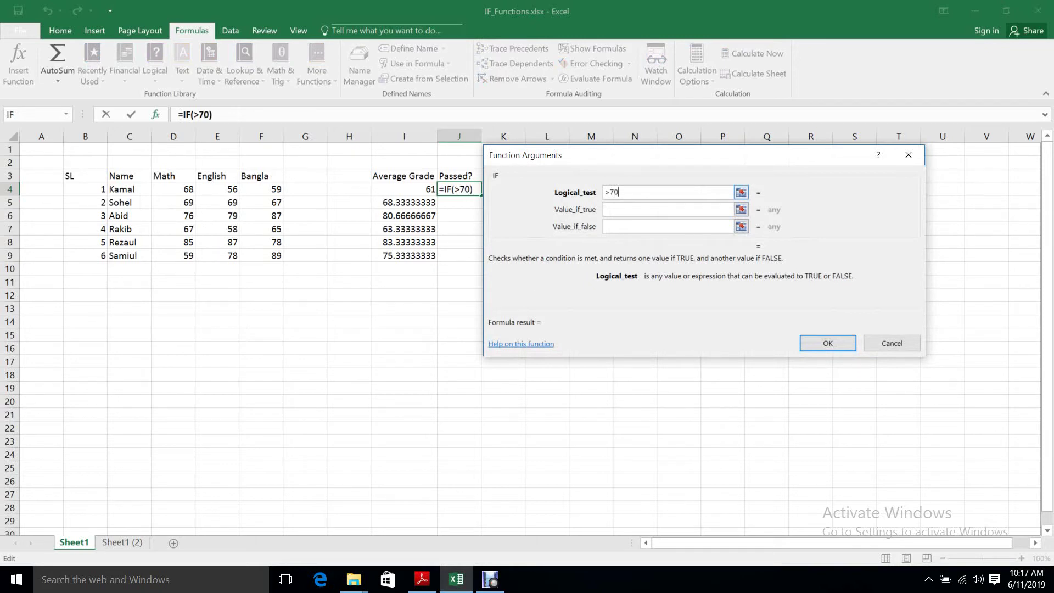
key(Tab)
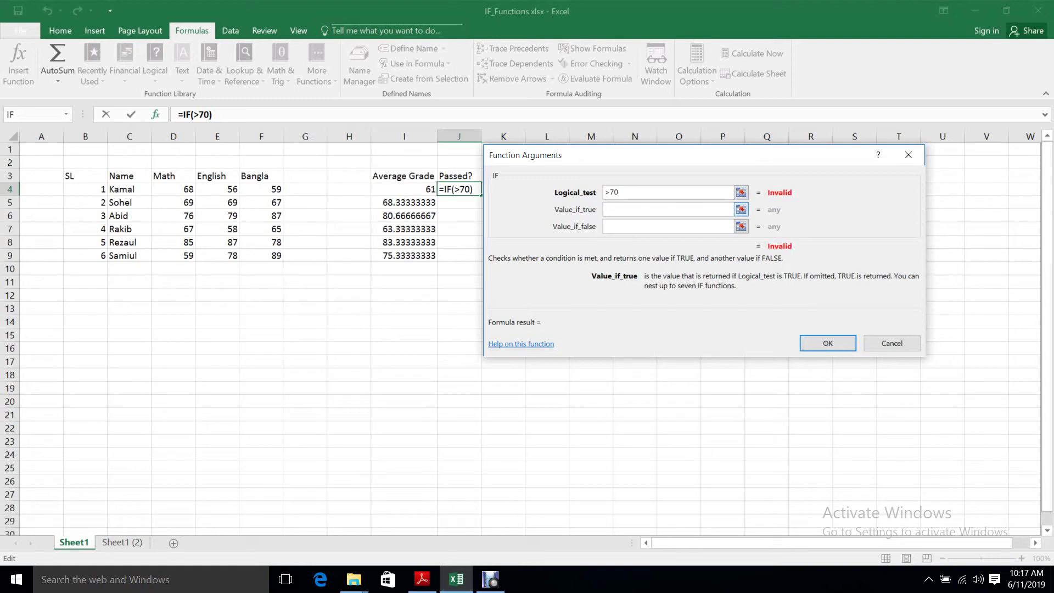
Enter Pass and Faill as the IF results, then cancel the draft formula
text(Pass)
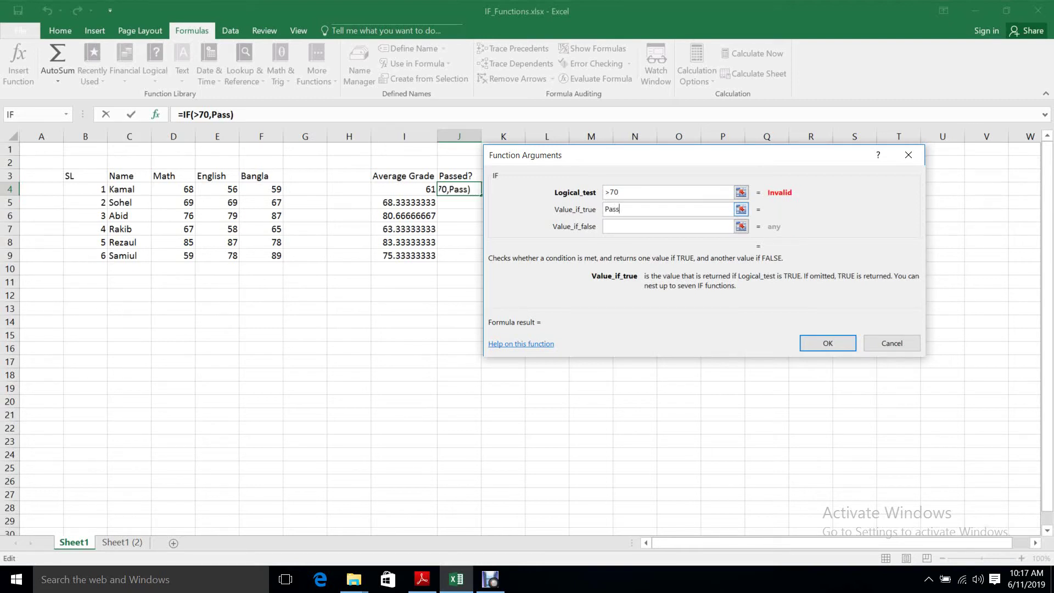
key(Tab)
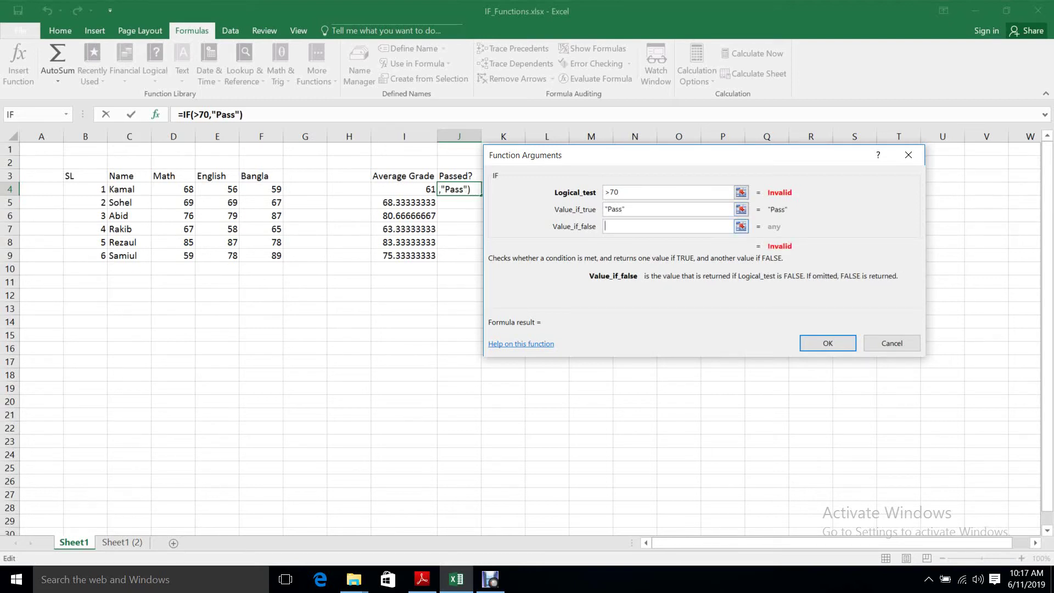
text(F)
text(aill)
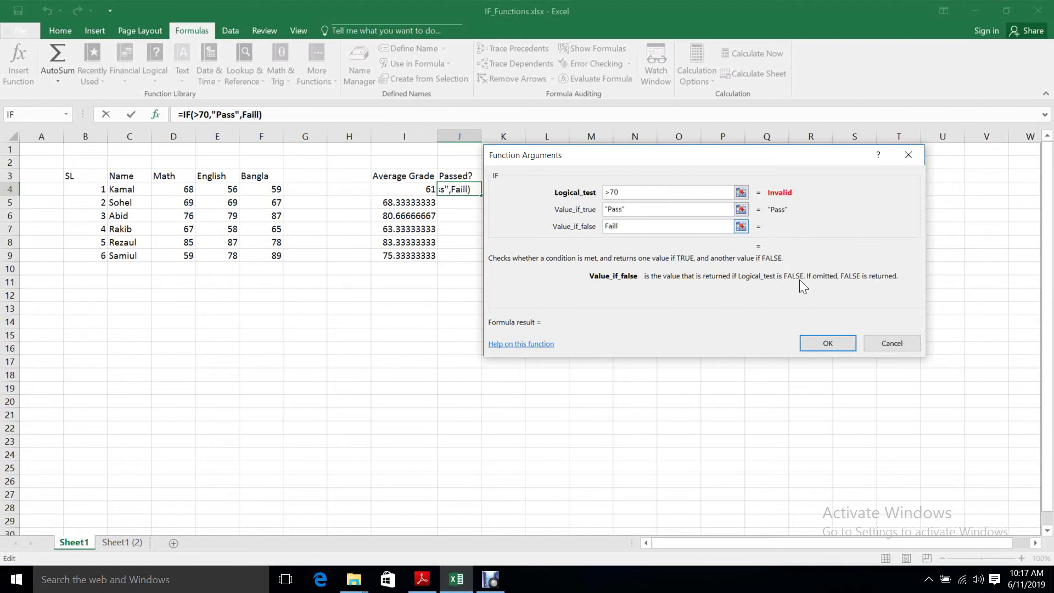
click(675, 192)
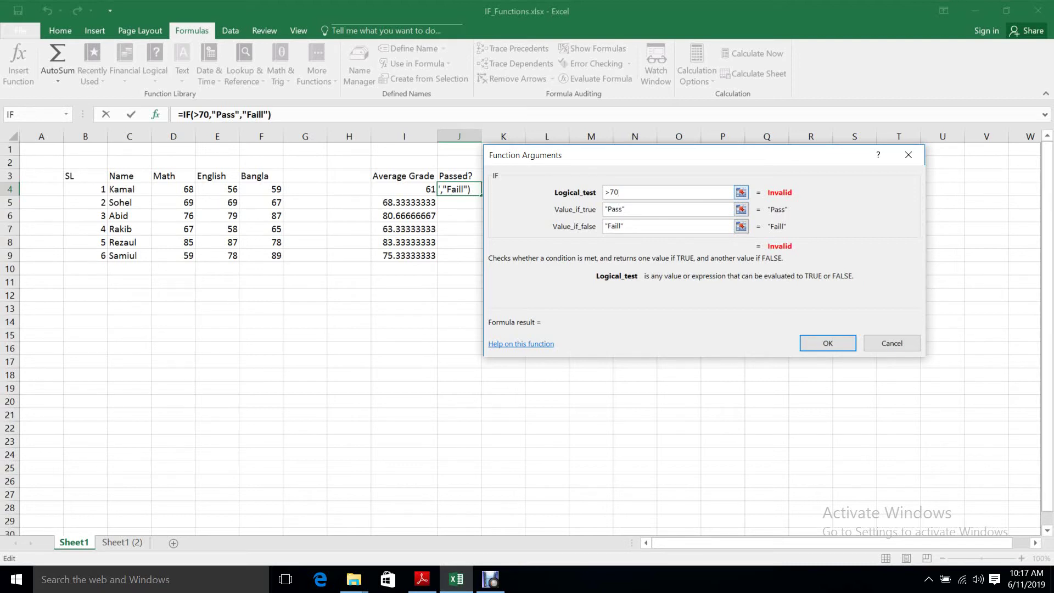
click(890, 229)
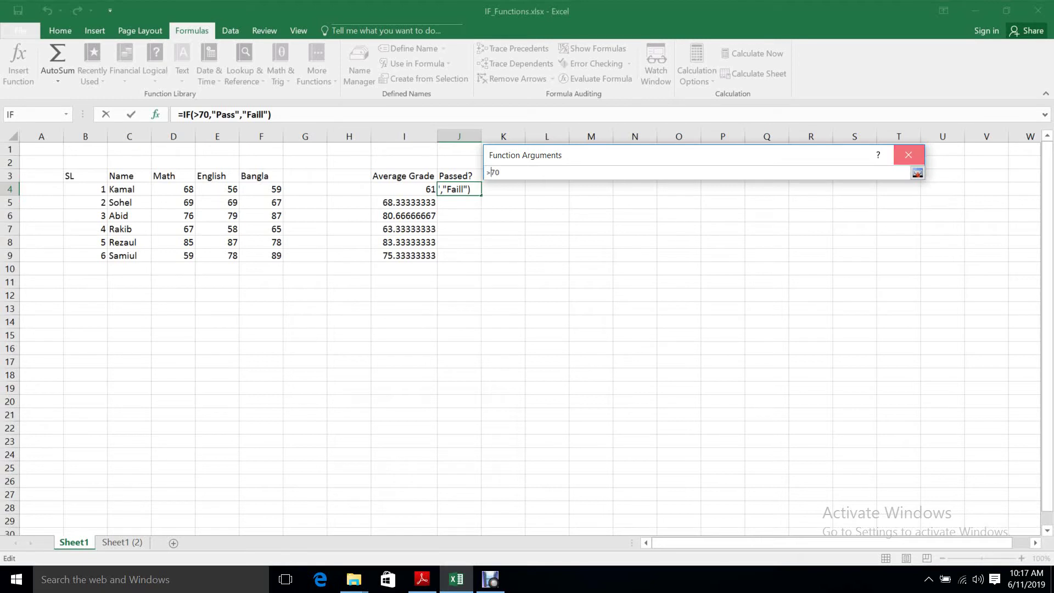
click(908, 155)
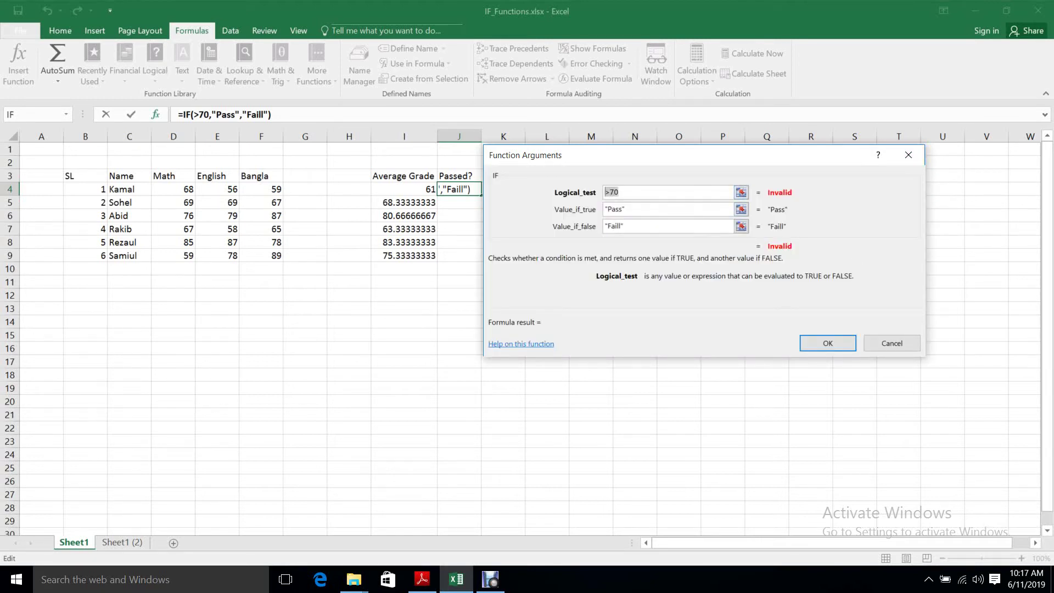
click(908, 155)
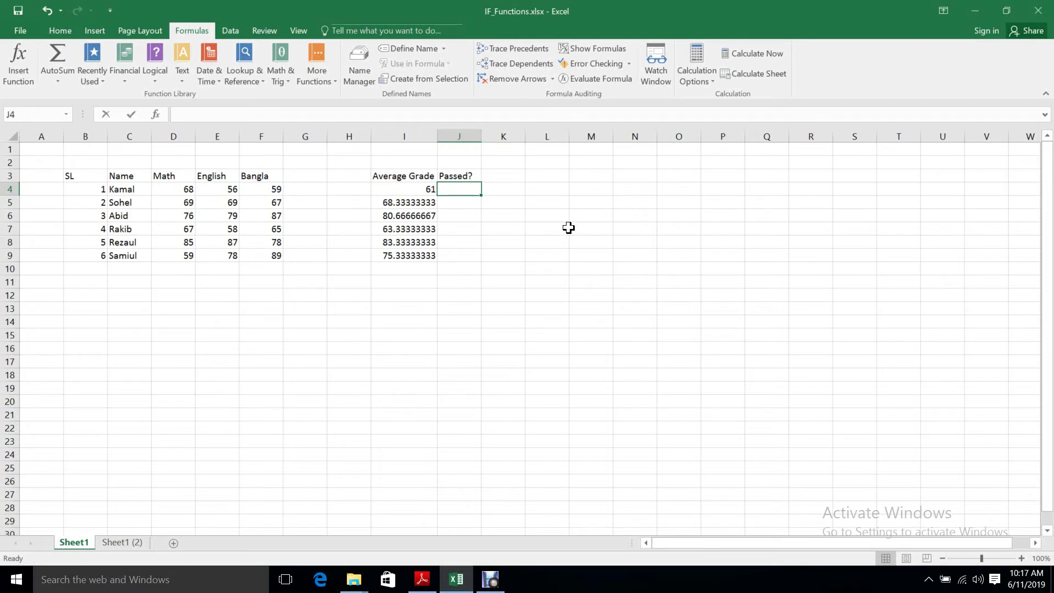
Draft an IF testing I4>, discard it, and insert a fresh blank IF into J4
text(=)
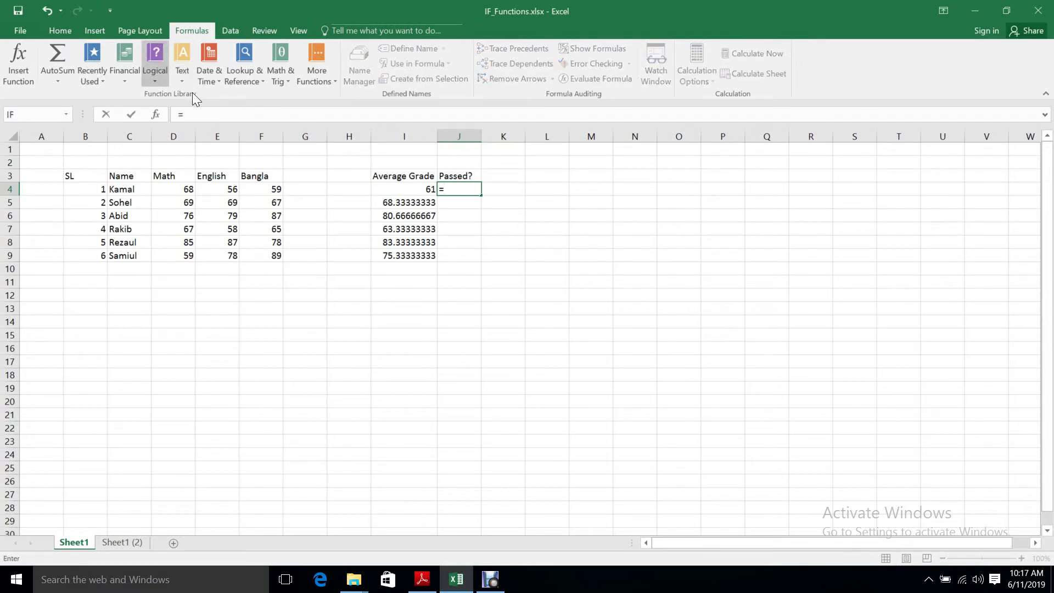
click(155, 70)
click(170, 124)
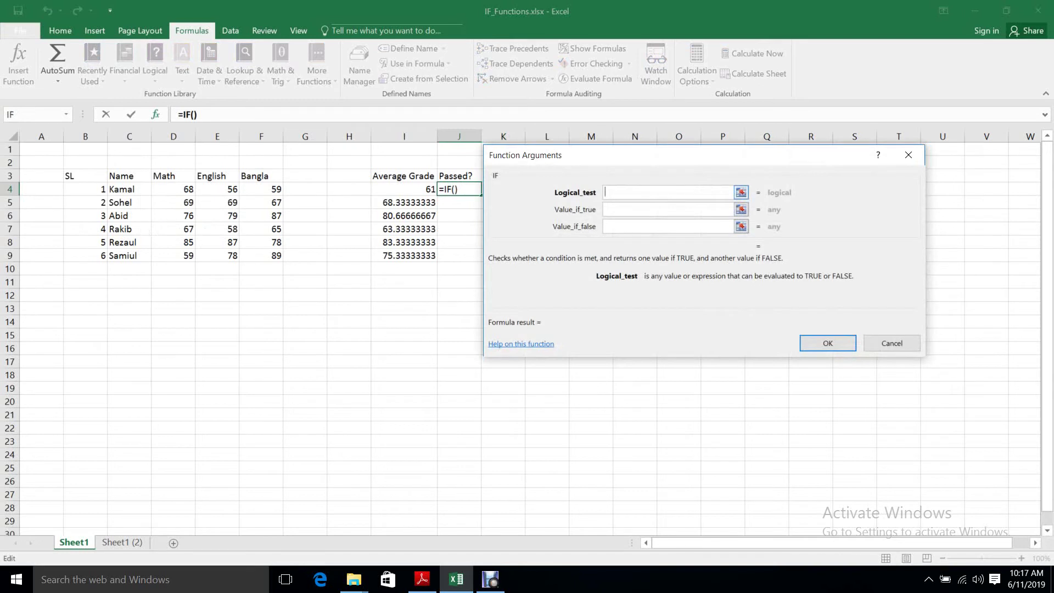
text(>)
key(BackSpace)
click(406, 189)
click(611, 192)
text(>)
click(908, 155)
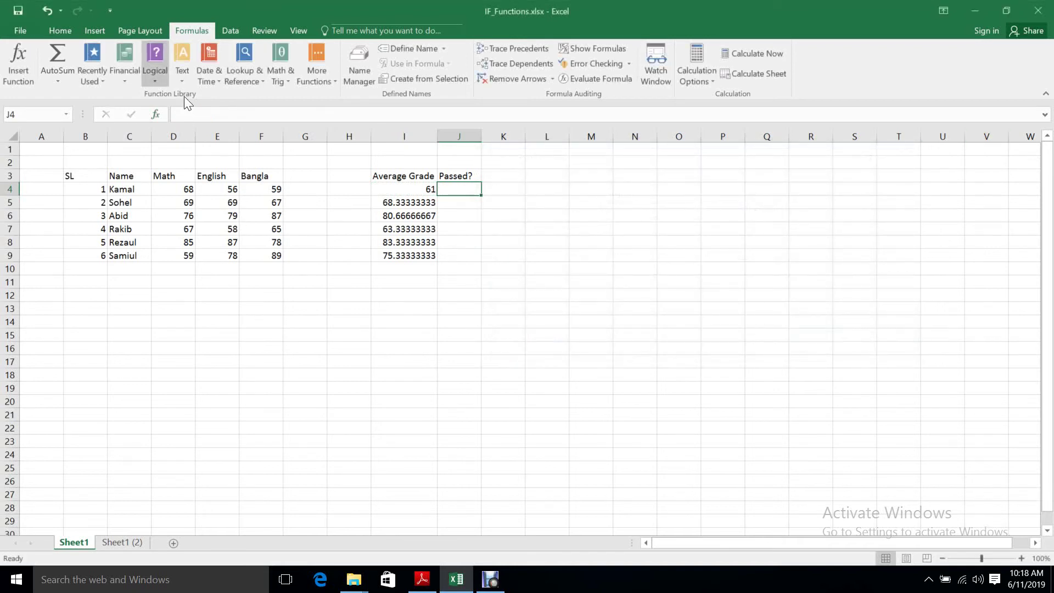
click(155, 70)
click(170, 124)
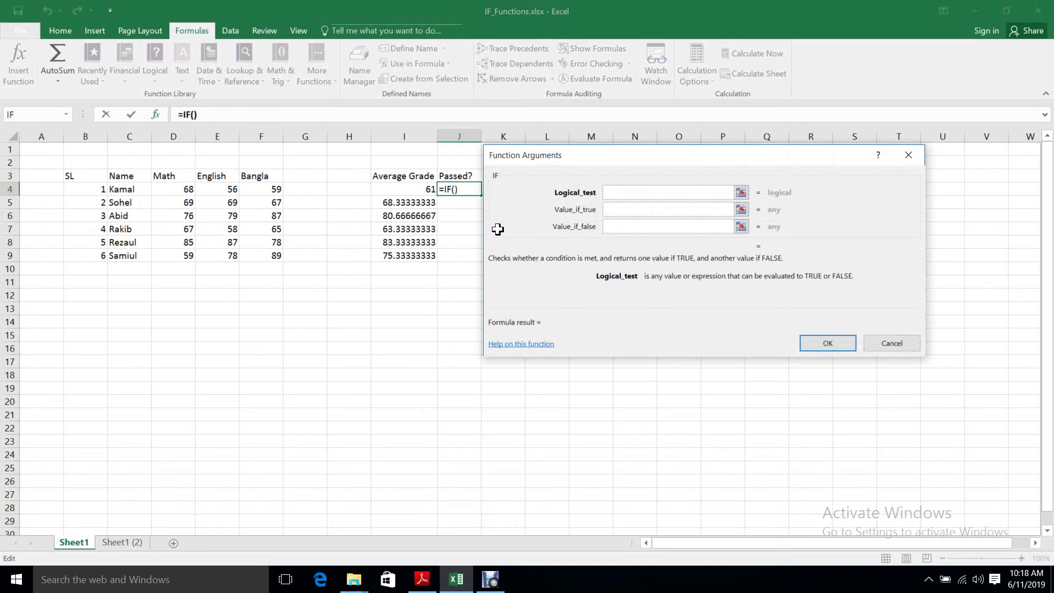
Enter I4>70, Pass and Faill as the IF arguments in J4 and confirm
text(I4)
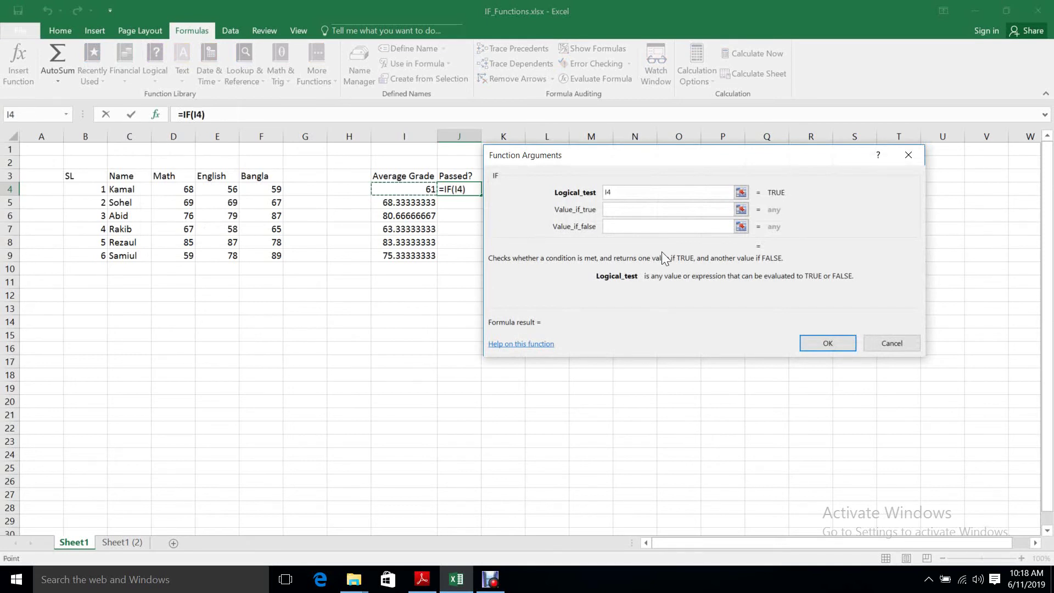
text(>70)
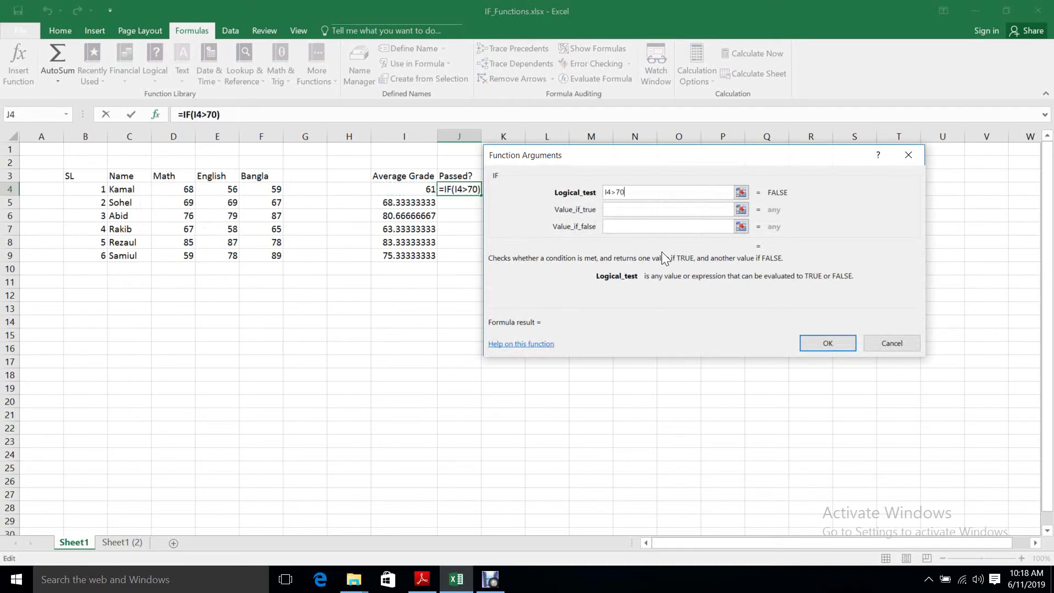
key(Tab)
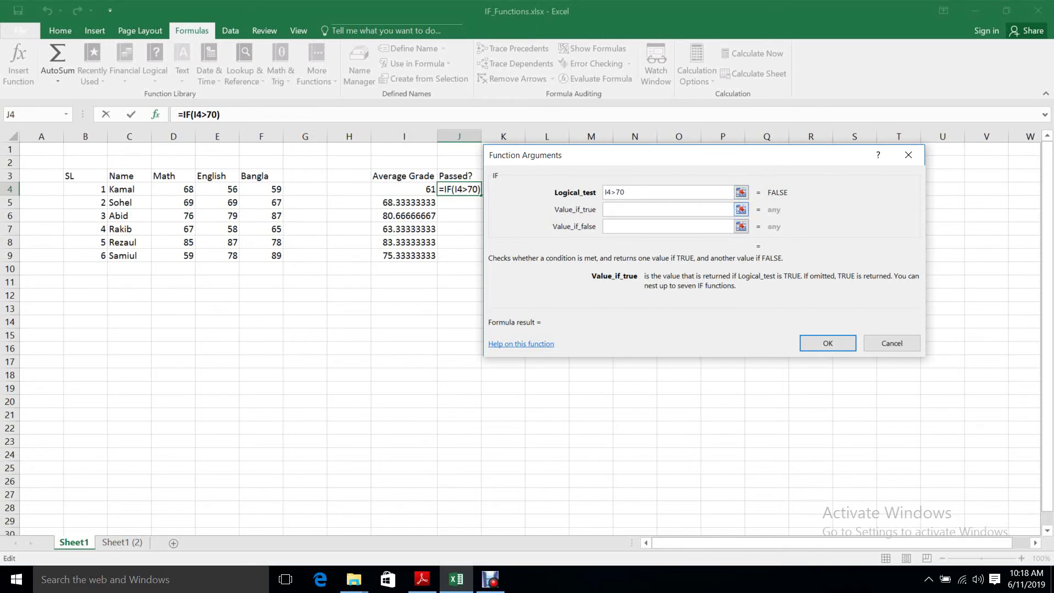
text(Pass)
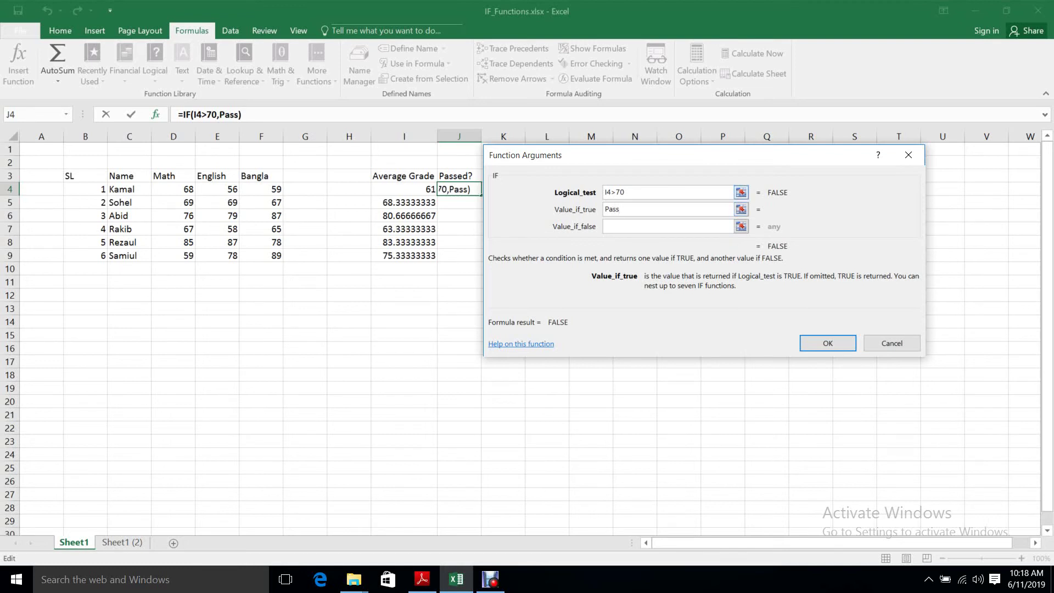
click(667, 226)
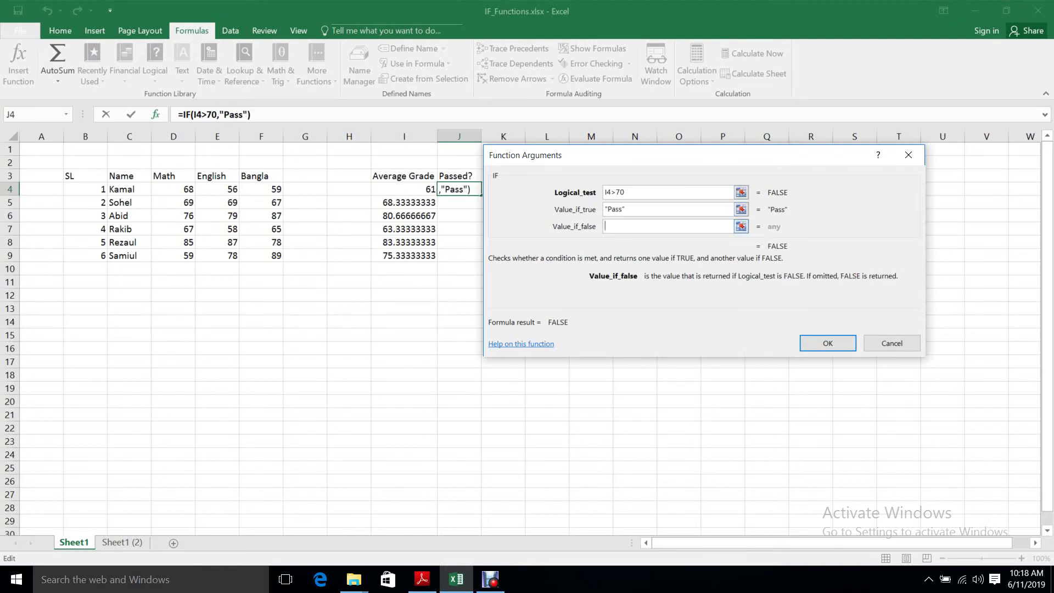
text(Fai)
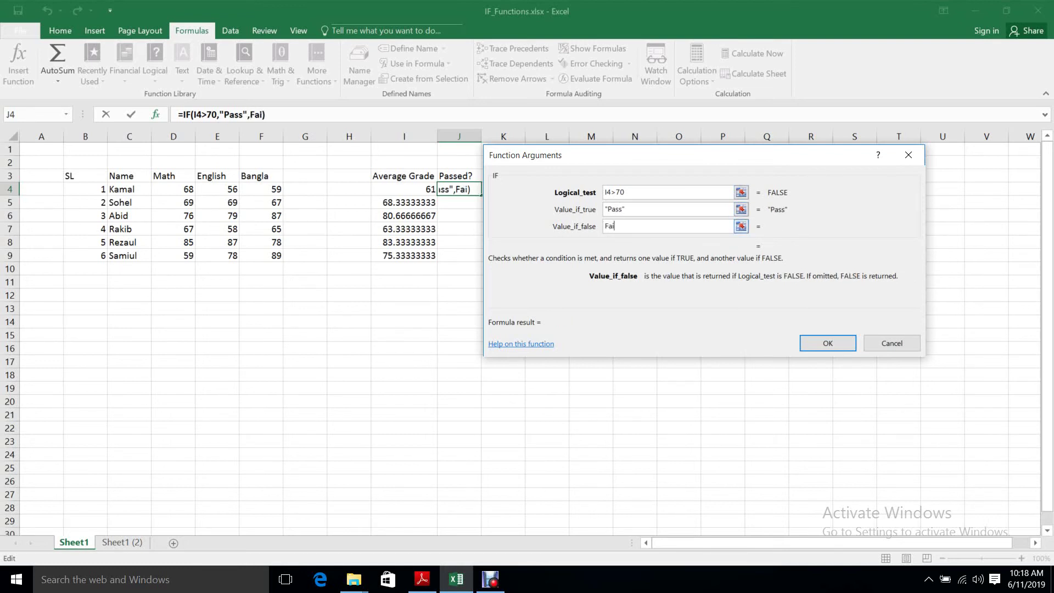
text(ll)
key(Return)
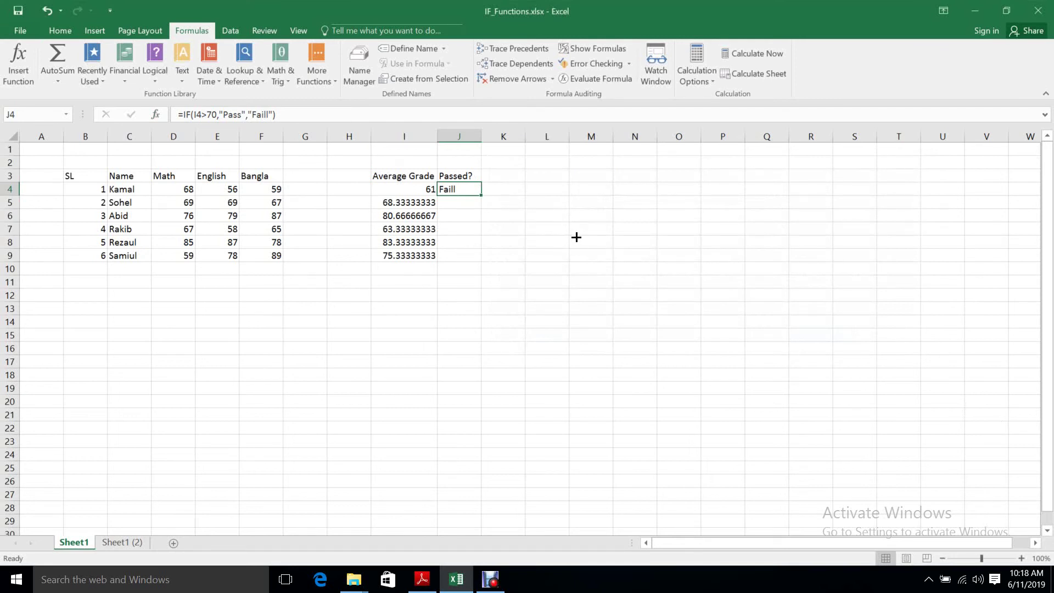
Fill J4's formula down to J9, then move to cell K4
mouse_move(575, 237)
mouse_down()
mouse_move(567, 317)
mouse_move(583, 322)
mouse_up()
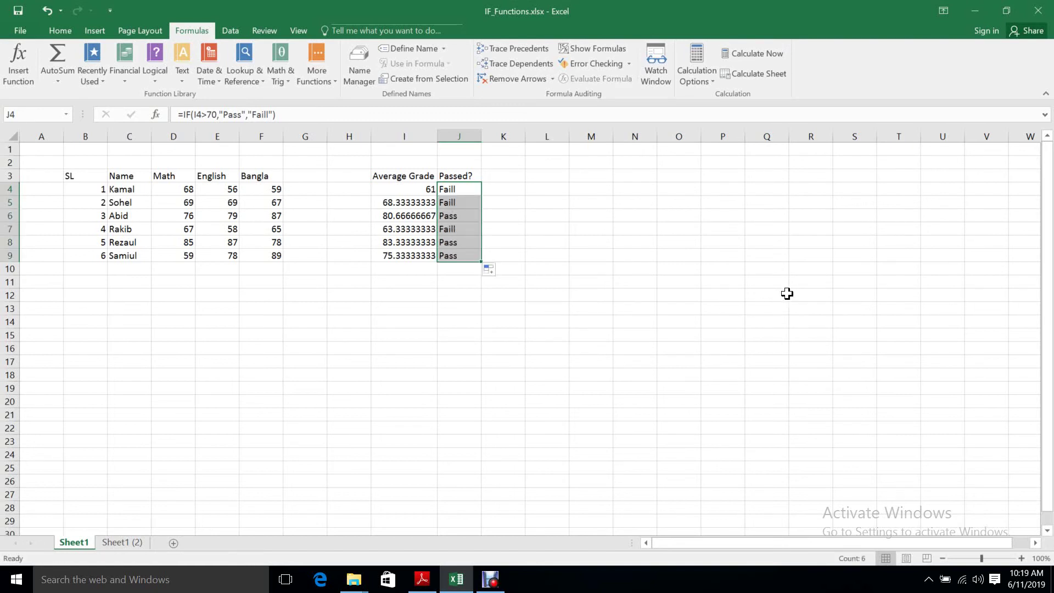
click(678, 245)
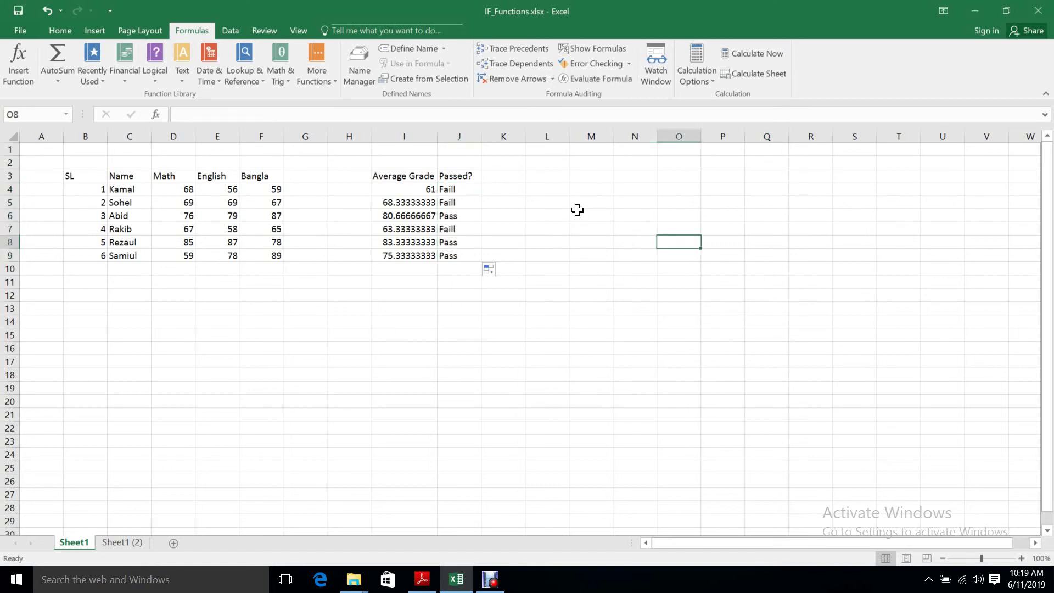
key(Up)
key(Up)
key(Up)
key(Left)
key(Left)
key(Left)
key(Down)
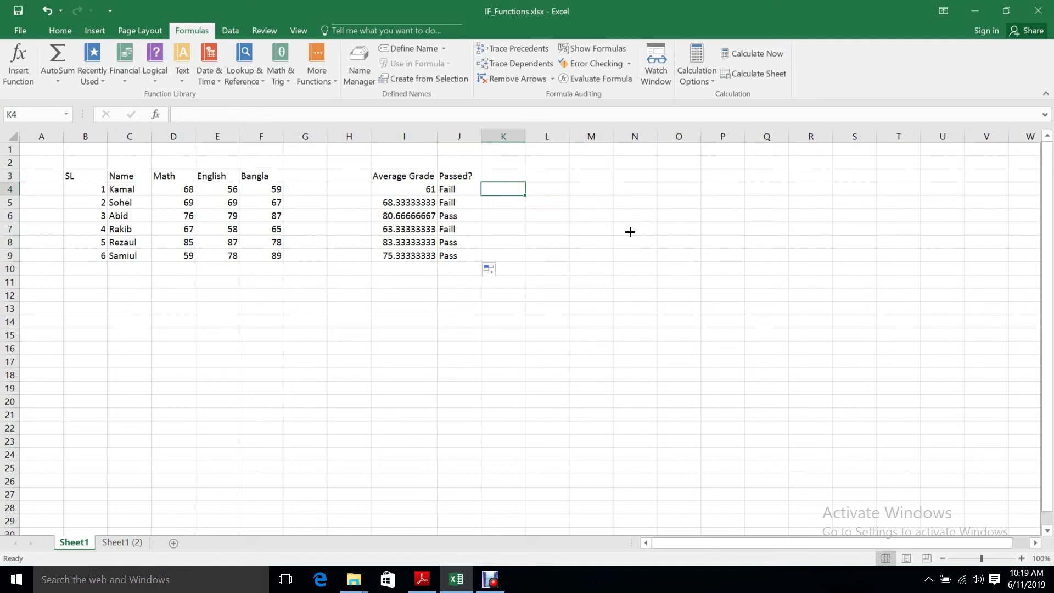
Type =IF(I4>70,"Pass","Faill") into cell K4
text(=)
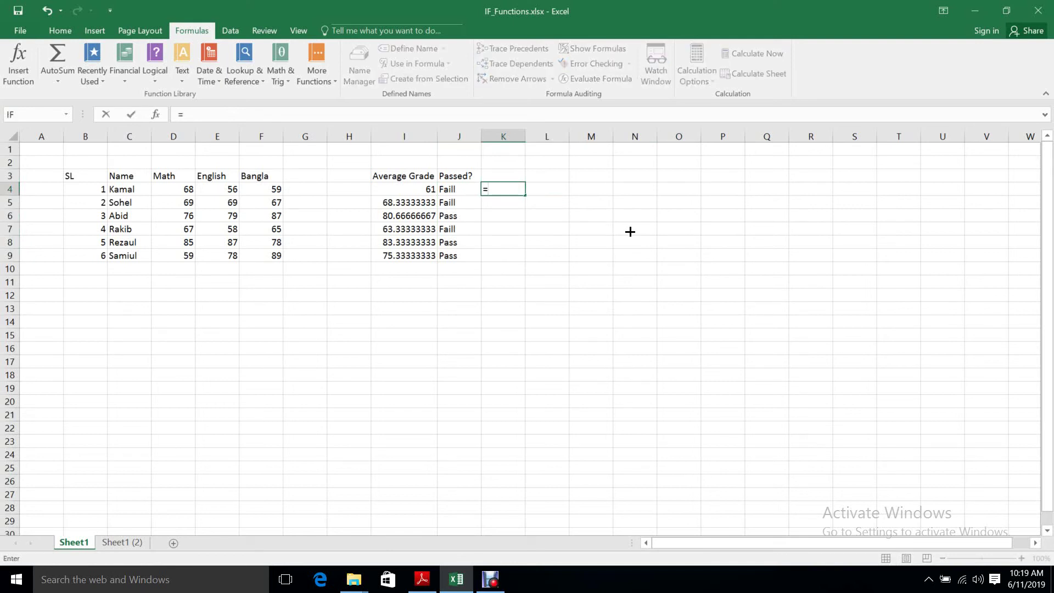
text(IF)
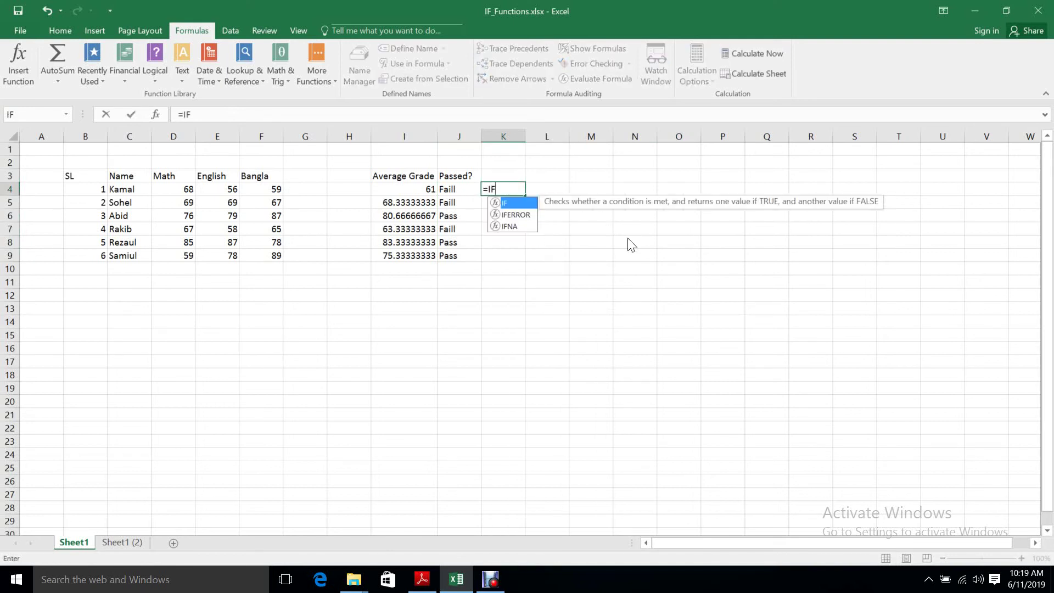
text(()
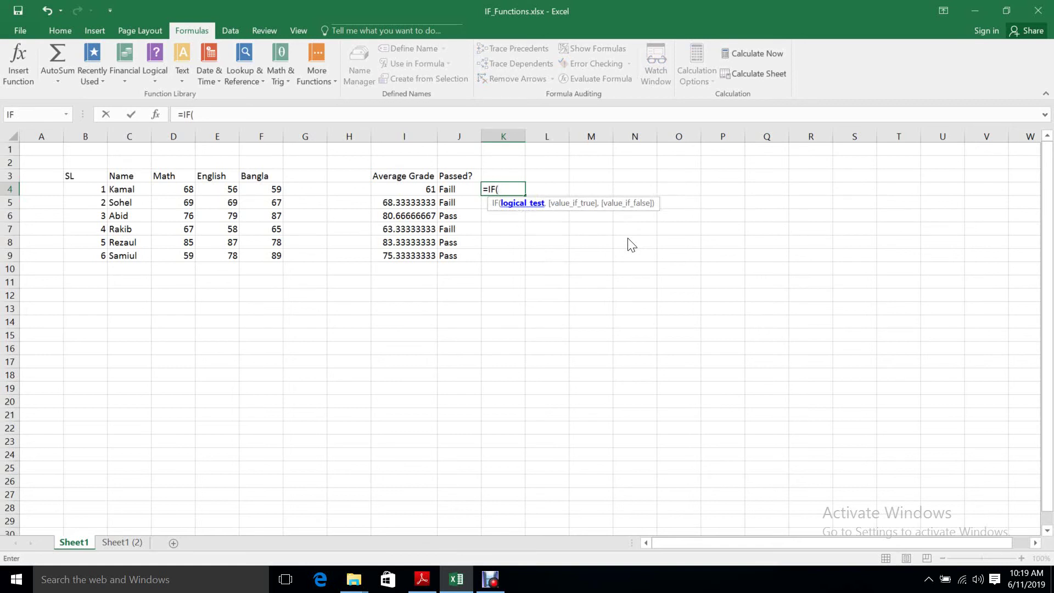
key(Left)
key(Left)
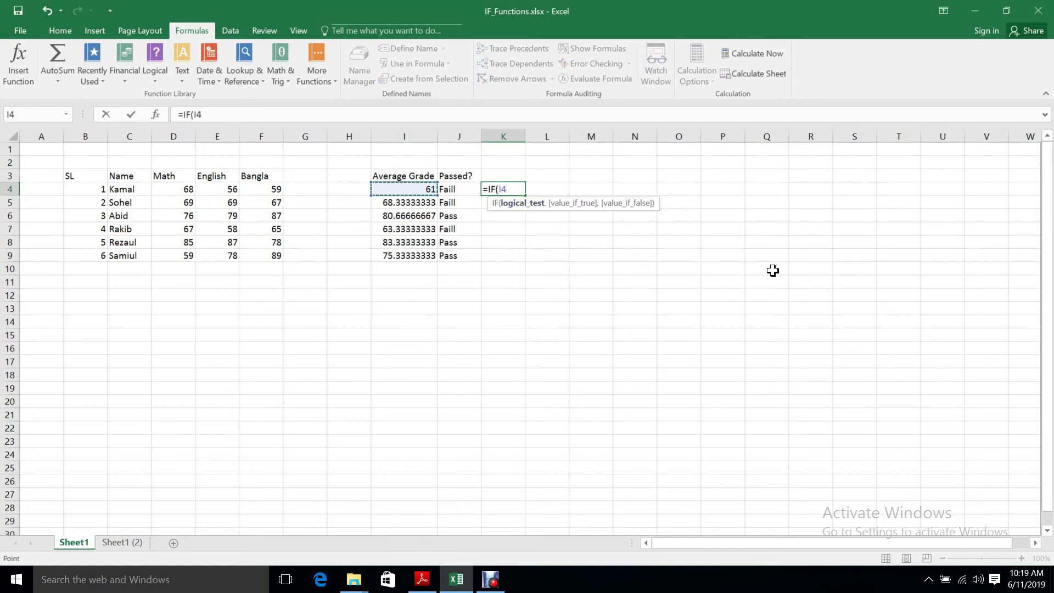
text(>)
text(70,)
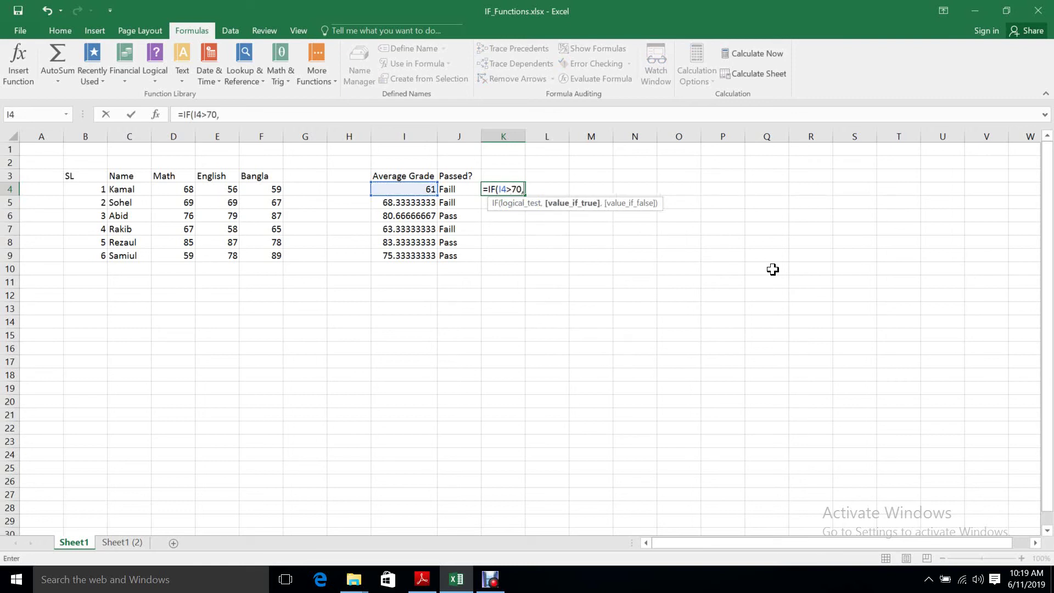
text(")
text(Pass)
text(",)
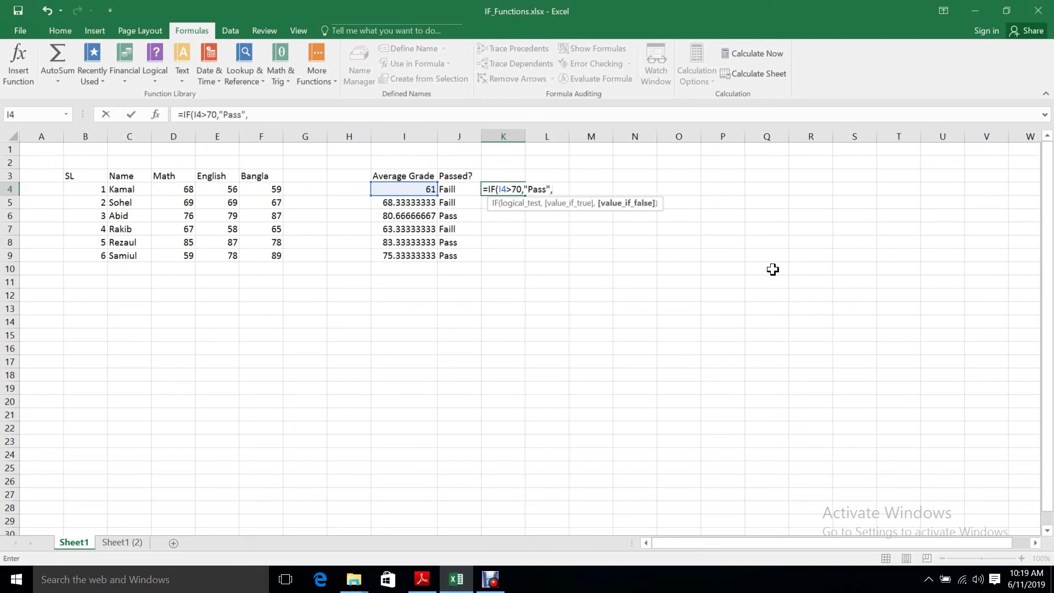
text("Fai)
text(ll")
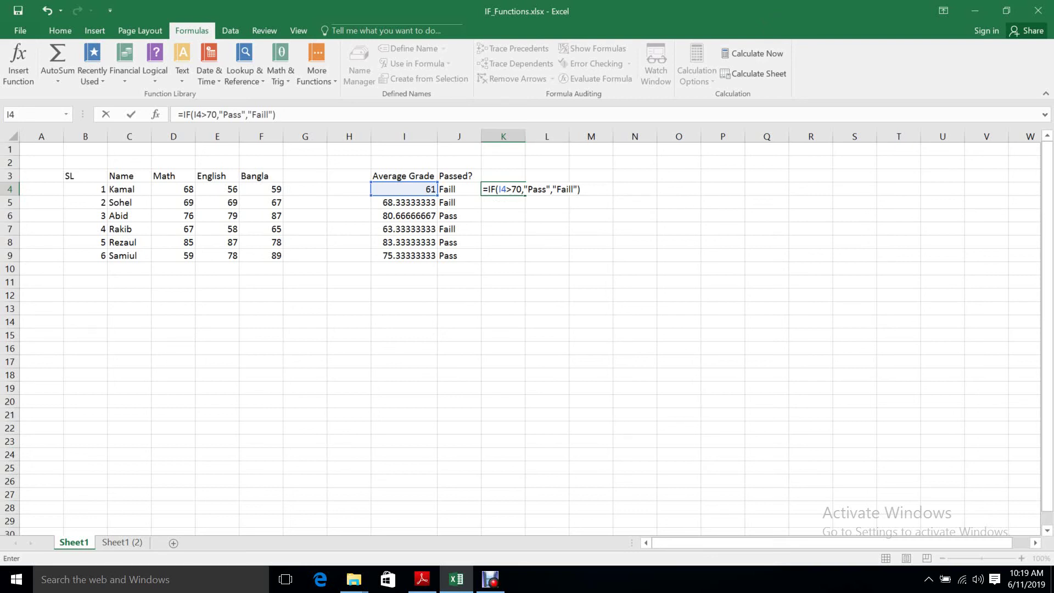
key(shift+Left)
key(shift+Left)
key(shift+Left)
key(shift+Left)
key(shift+Left)
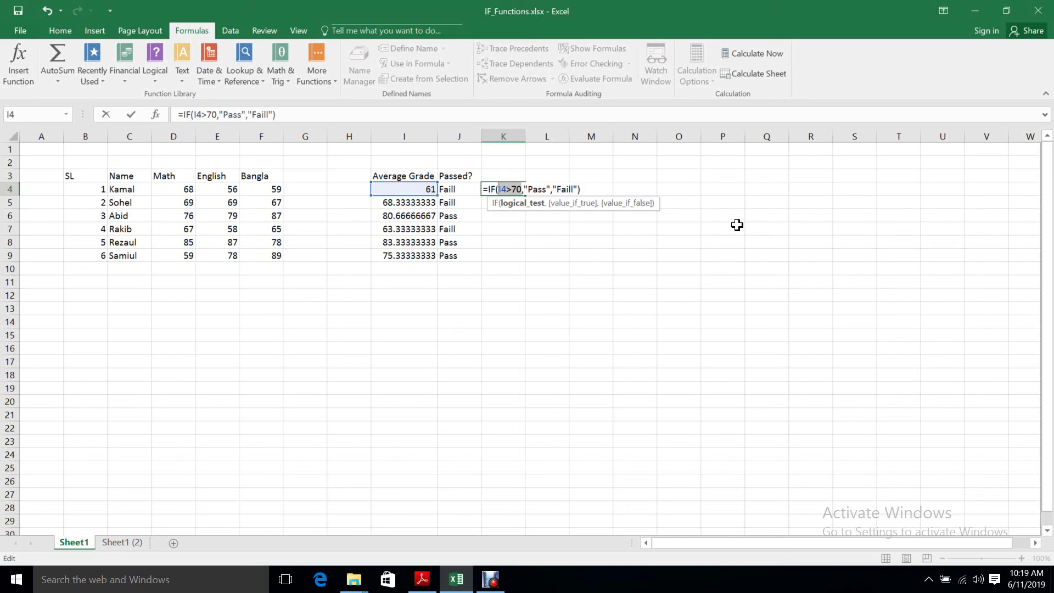
key(End)
Commit the K4 formula and fill it down through K9 with Ctrl+D
key(Return)
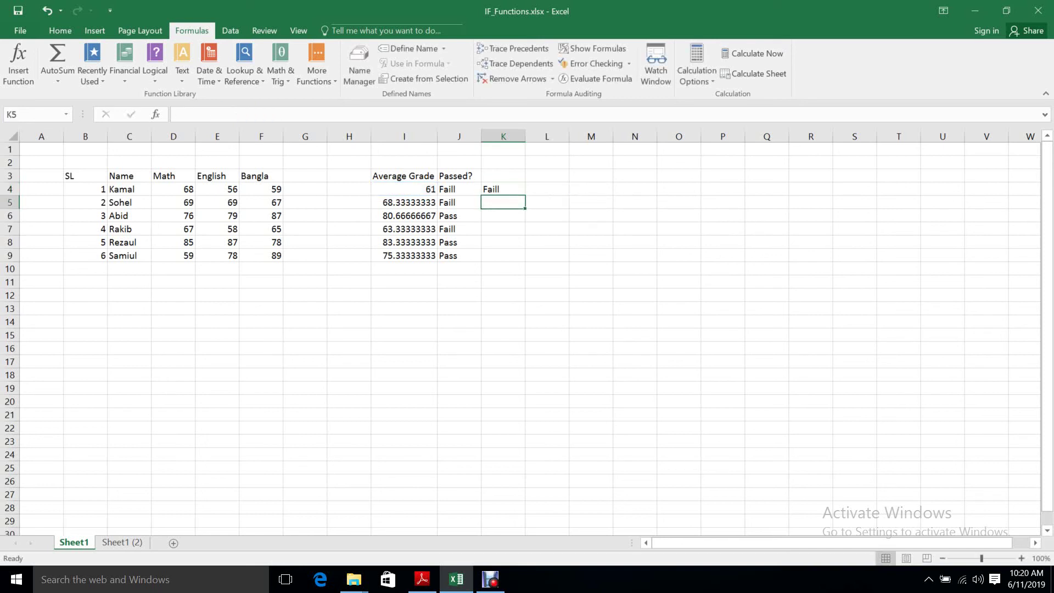
key(Up)
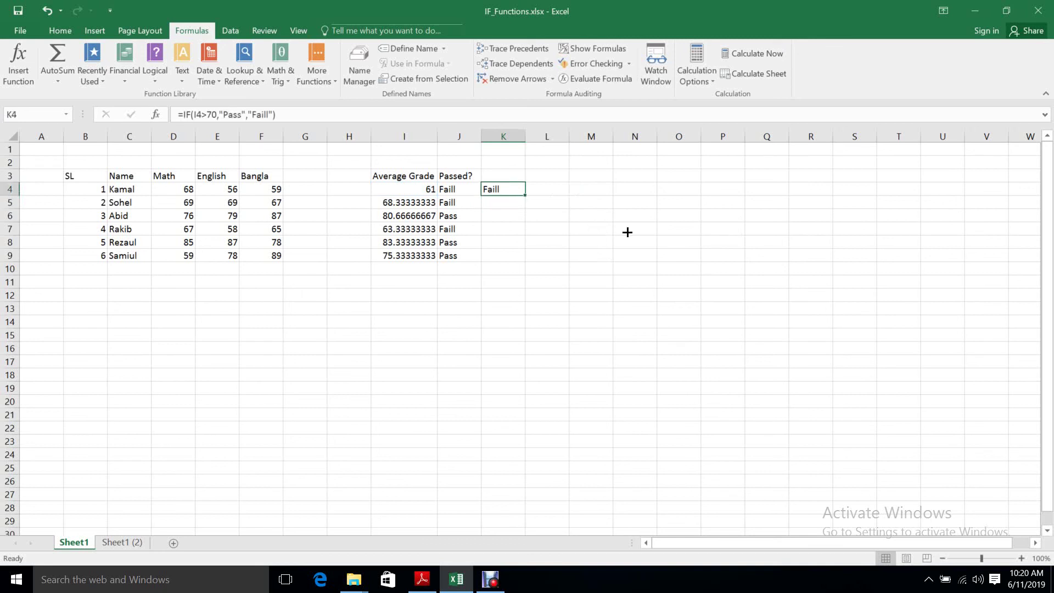
key(shift+Down)
key(shift+Down)
key(shift+Down)
key(shift+Down)
key(ctrl+d)
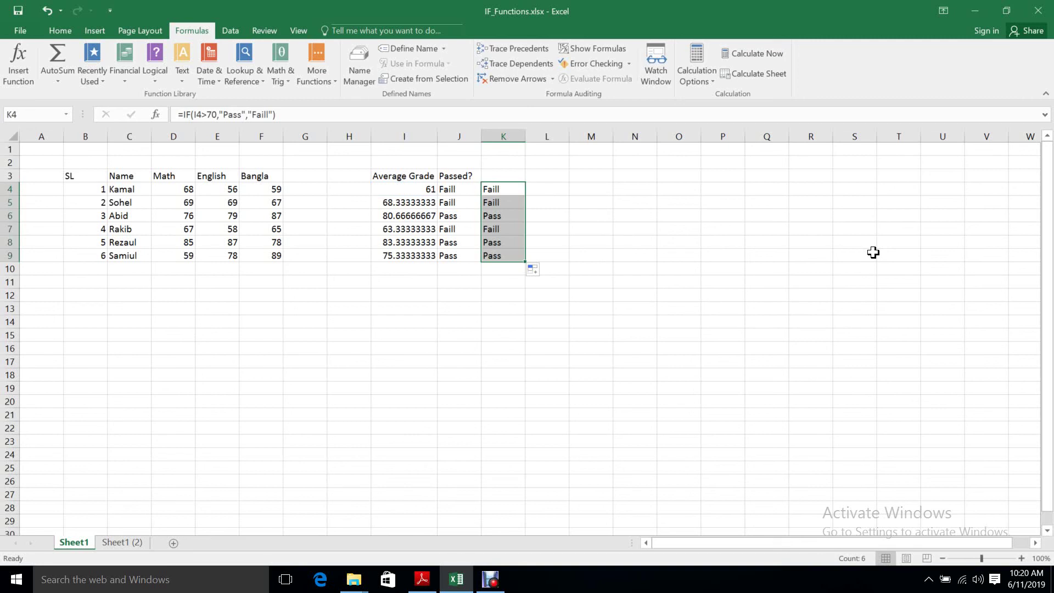
Reselect the K4:K9 results, then clear the selection and move to Math score D4
key(Right)
key(Right)
key(Left)
key(Left)
key(shift+Down)
key(shift+Down)
key(shift+Down)
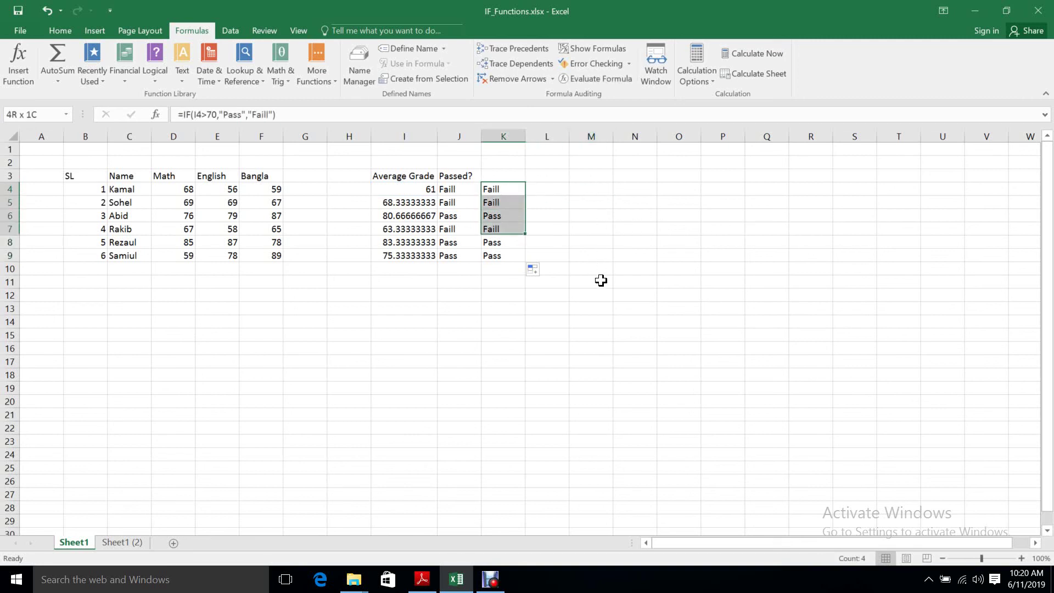
key(shift+Down)
key(shift+Down)
click(635, 244)
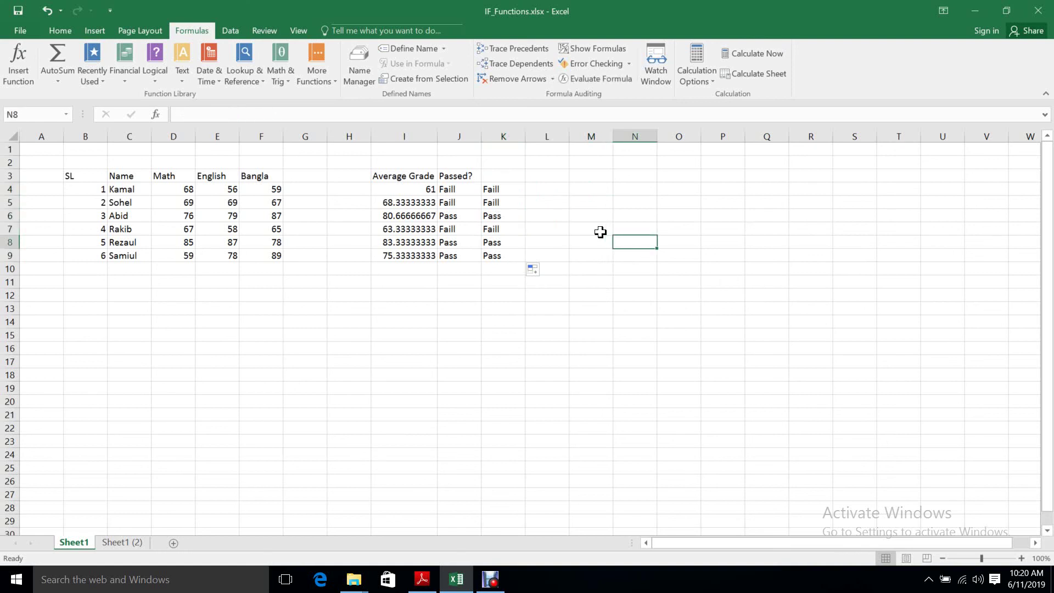
key(Left)
key(Left)
key(Left)
key(Up)
key(Up)
key(Up)
key(shift+Down)
key(shift+Down)
key(shift+Down)
key(shift+Down)
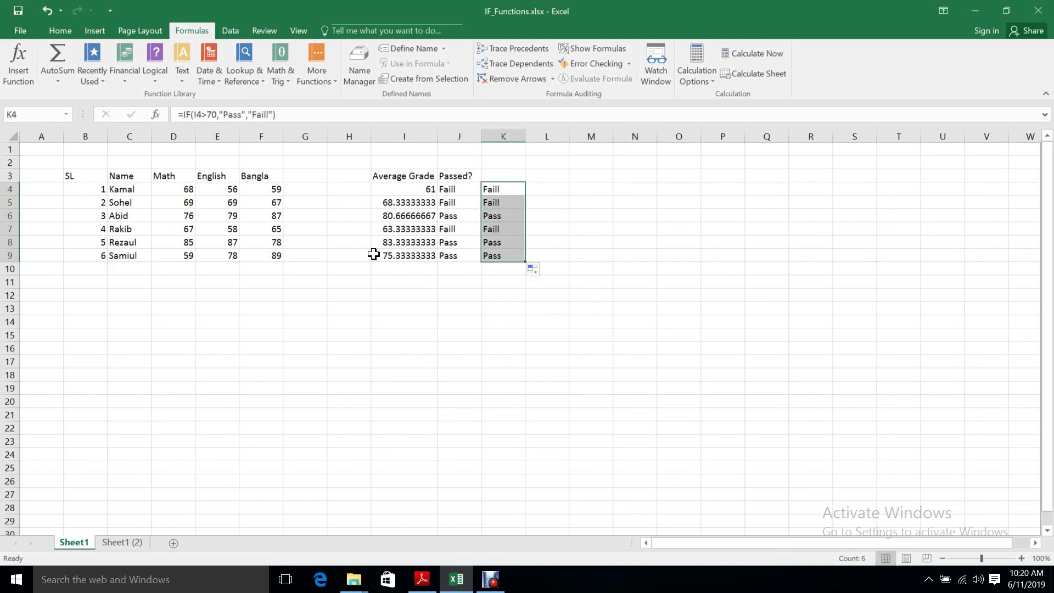
key(Left)
key(Left)
key(Left)
key(Up)
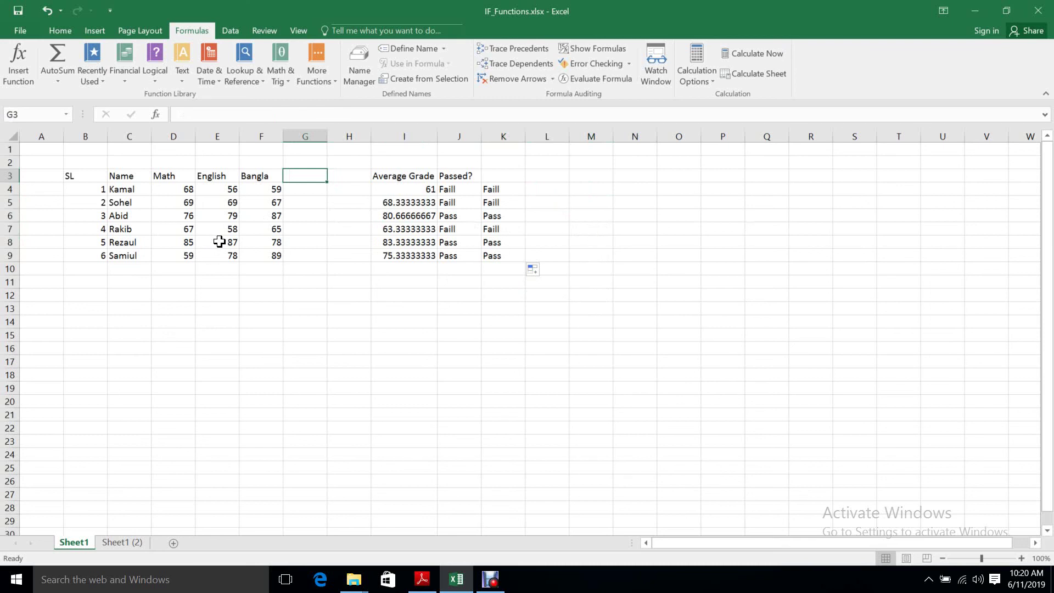
key(Left)
key(Left)
key(Left)
key(Down)
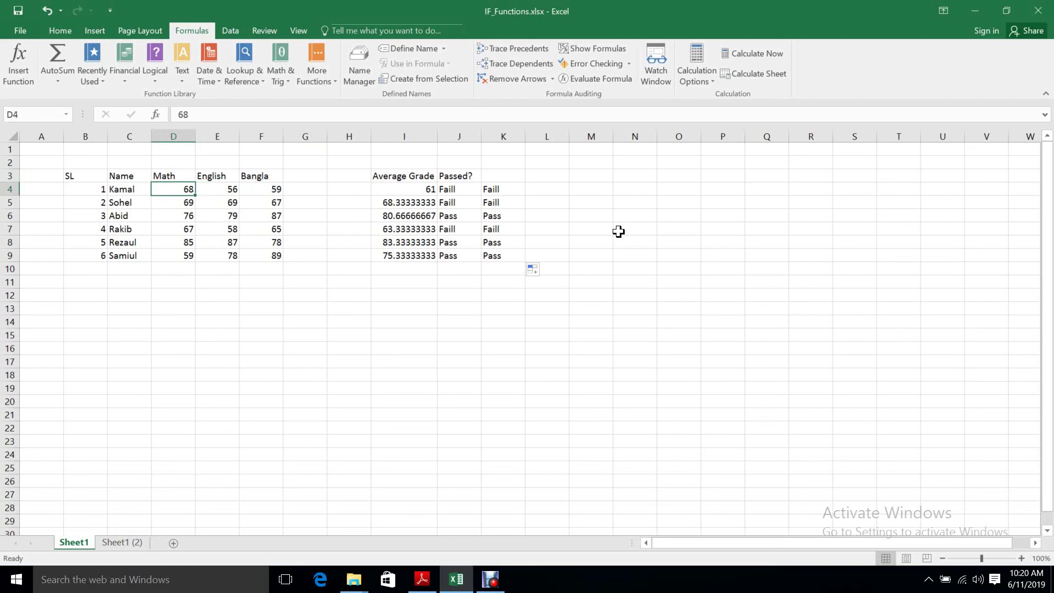
Clear the score selection with an empty cell, then close Excel to reveal the Windows desktop
click(678, 242)
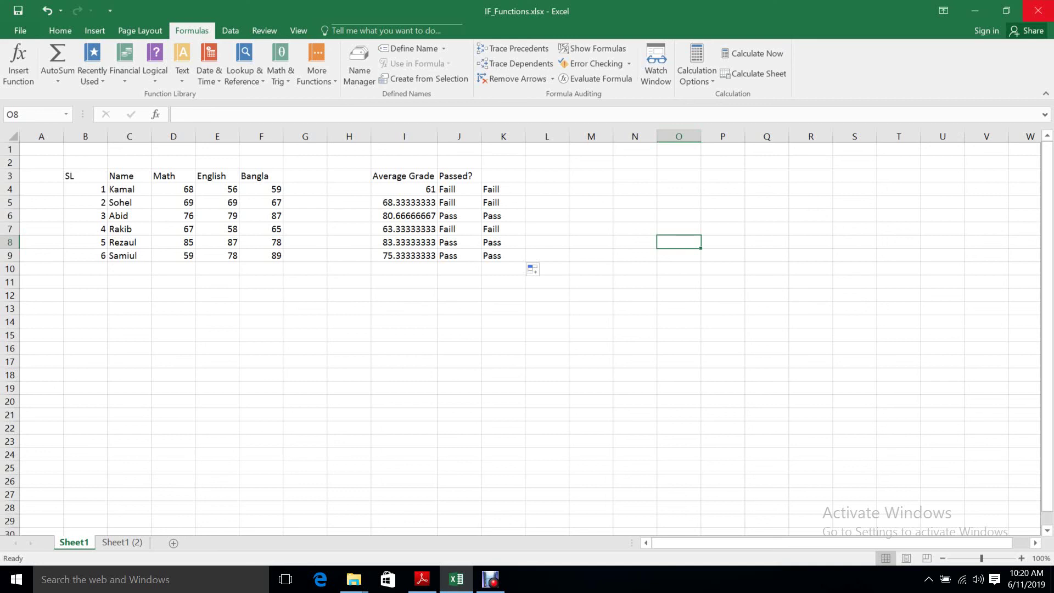
click(1038, 10)
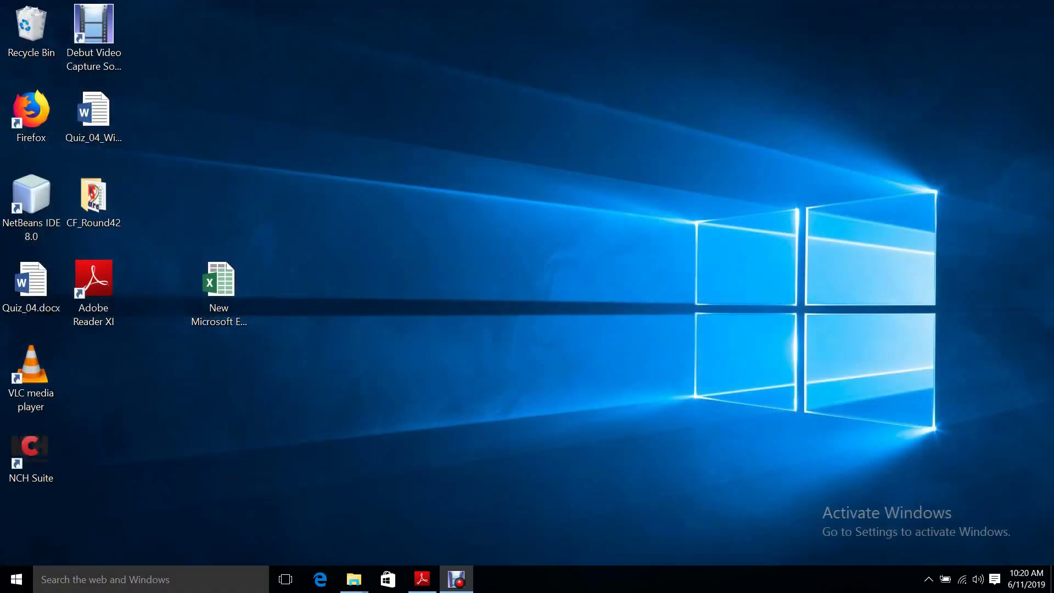